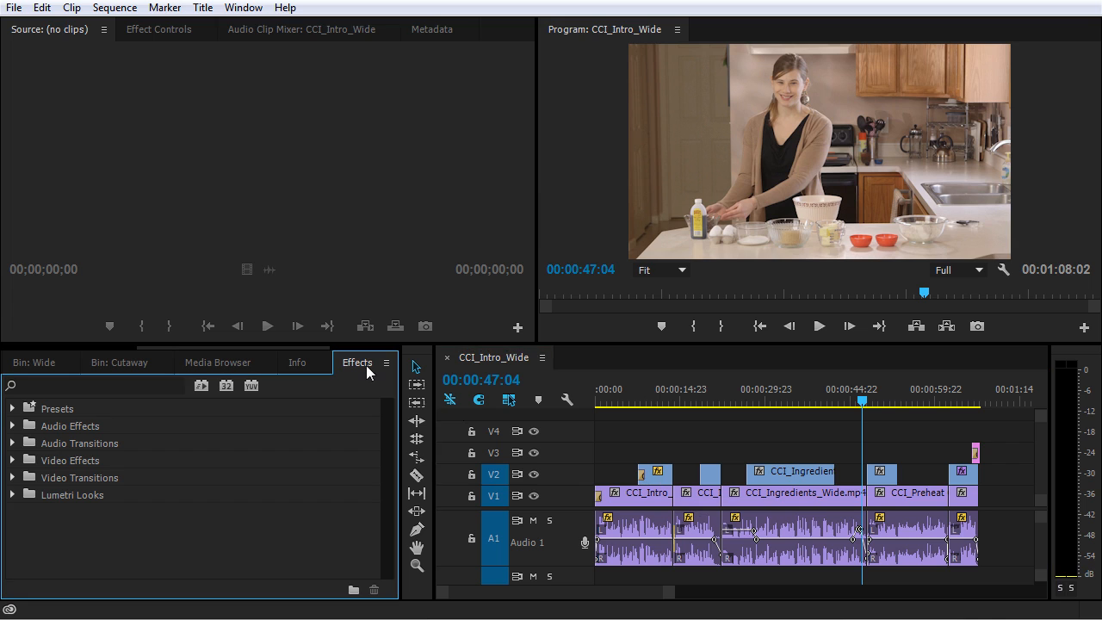
# Browse the audio effects available in the effects library.
pyautogui.click(13, 427)
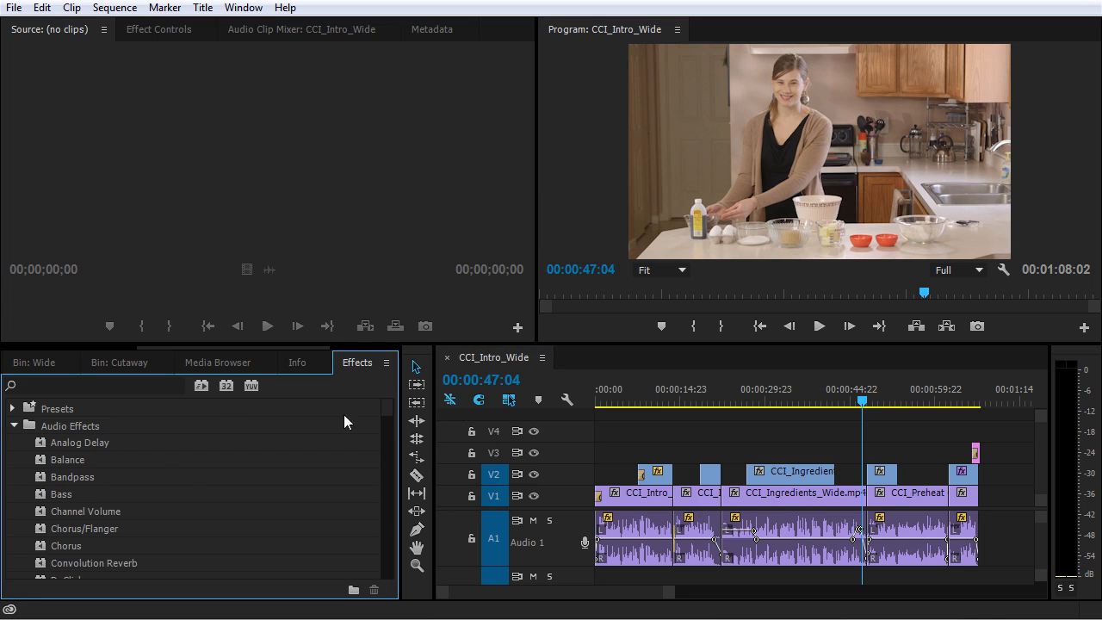
pyautogui.scroll(-4, 227, 471)
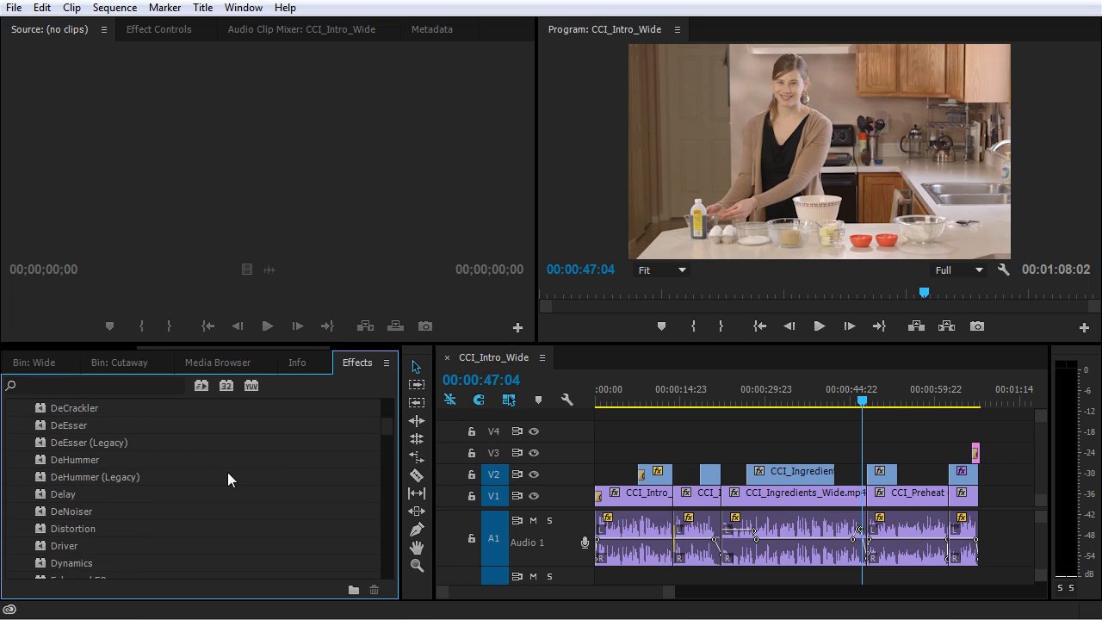
pyautogui.scroll(4, 230, 473)
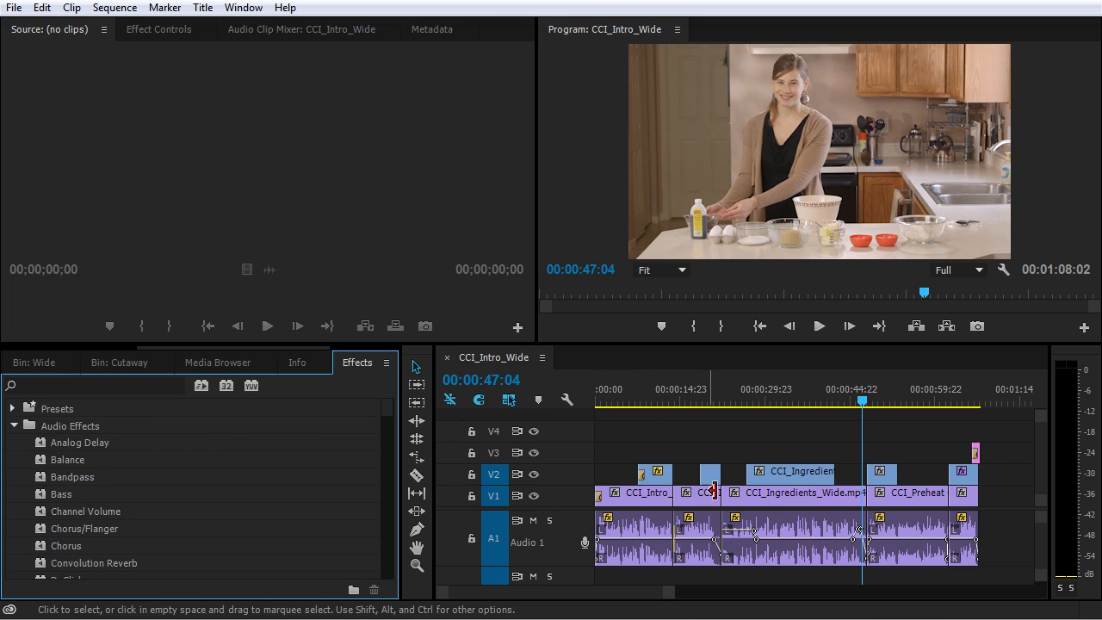
# Search the effects for "eq" and apply the EQ effect to the first CCI_Intro_Wide clip on Audio 1.
pyautogui.click(606, 396)
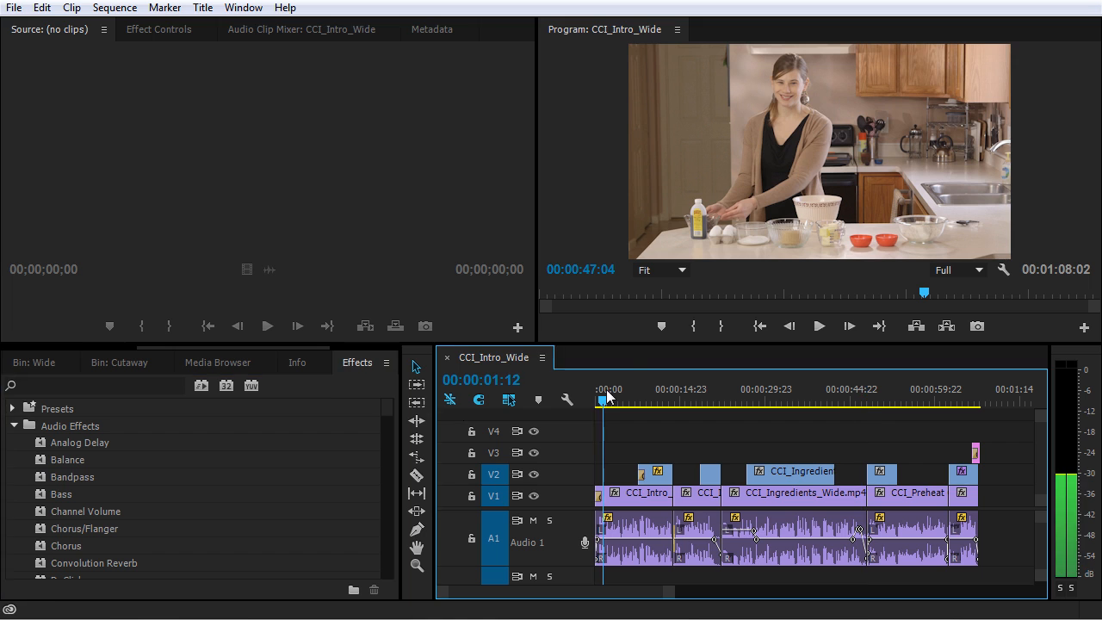
pyautogui.click(65, 385)
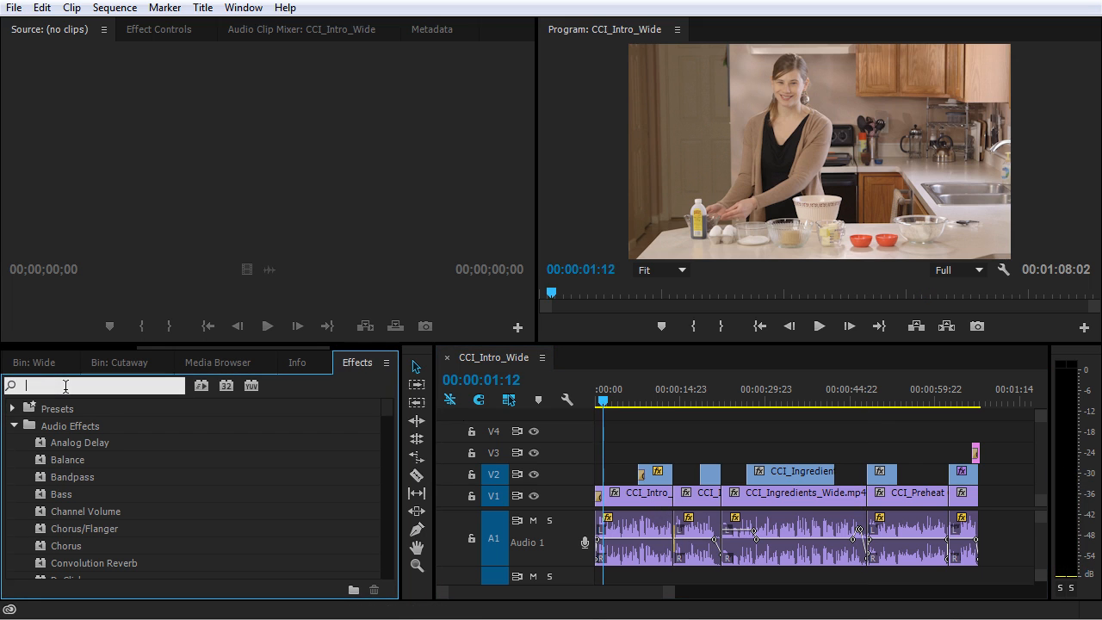
pyautogui.write('eq')
pyautogui.moveTo(81, 464); pyautogui.dragTo(647, 527)
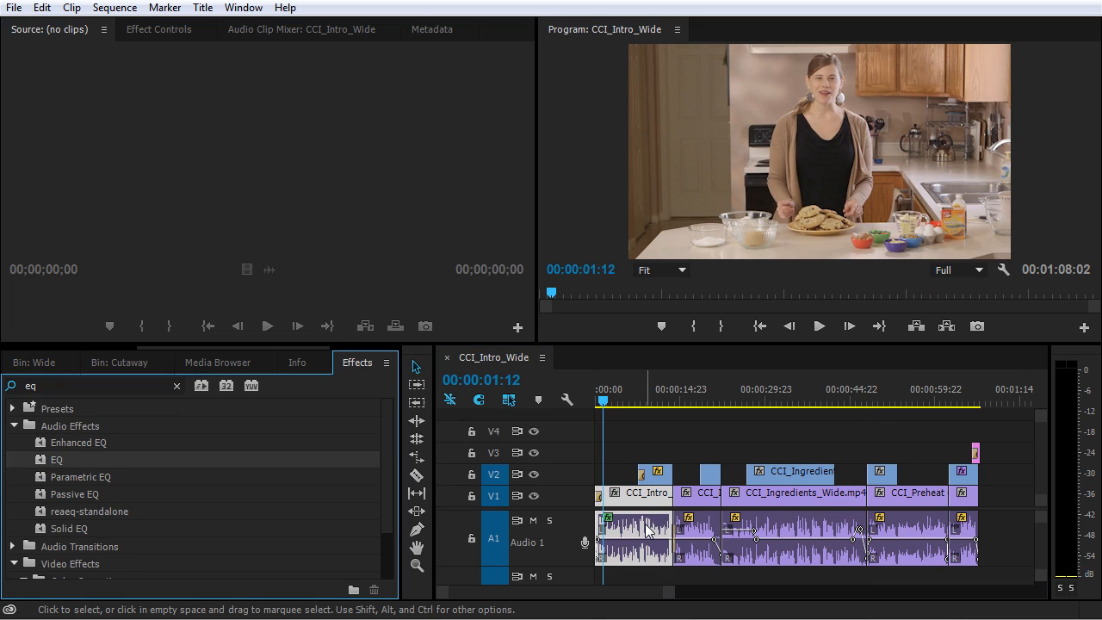
# Open the custom setup of the clip's EQ effect and position its editor clear of the video preview.
pyautogui.click(624, 499)
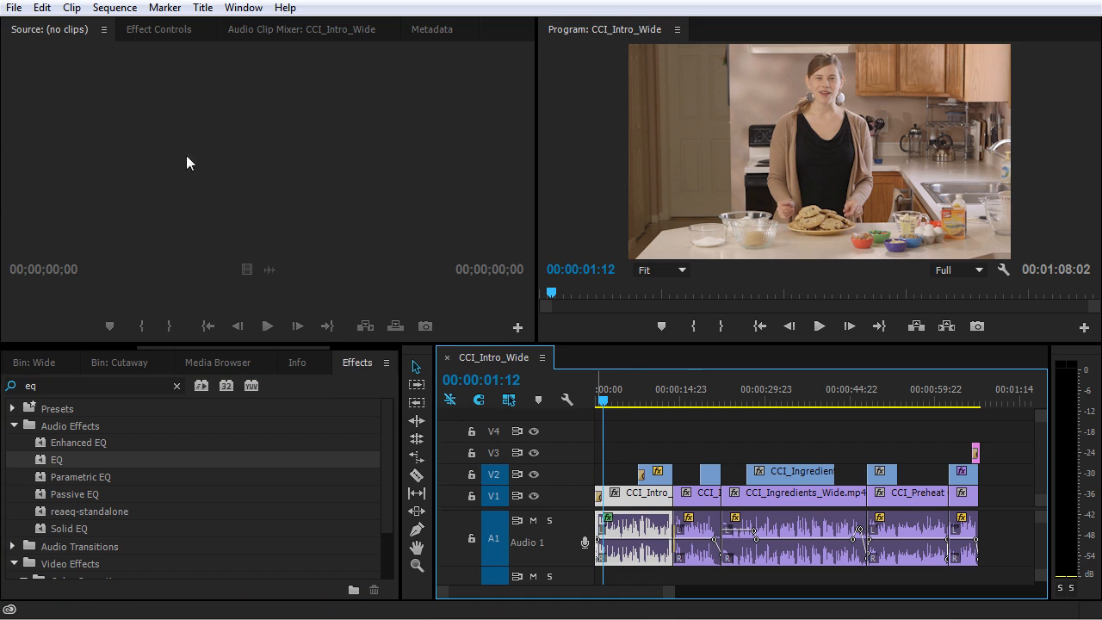
pyautogui.click(159, 30)
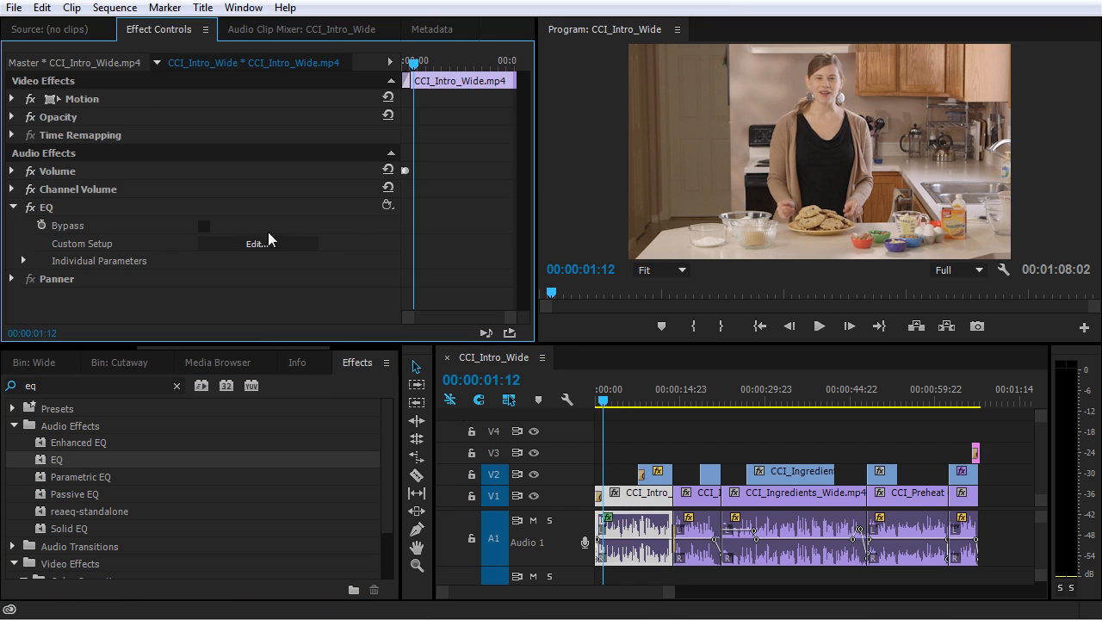
pyautogui.click(243, 242)
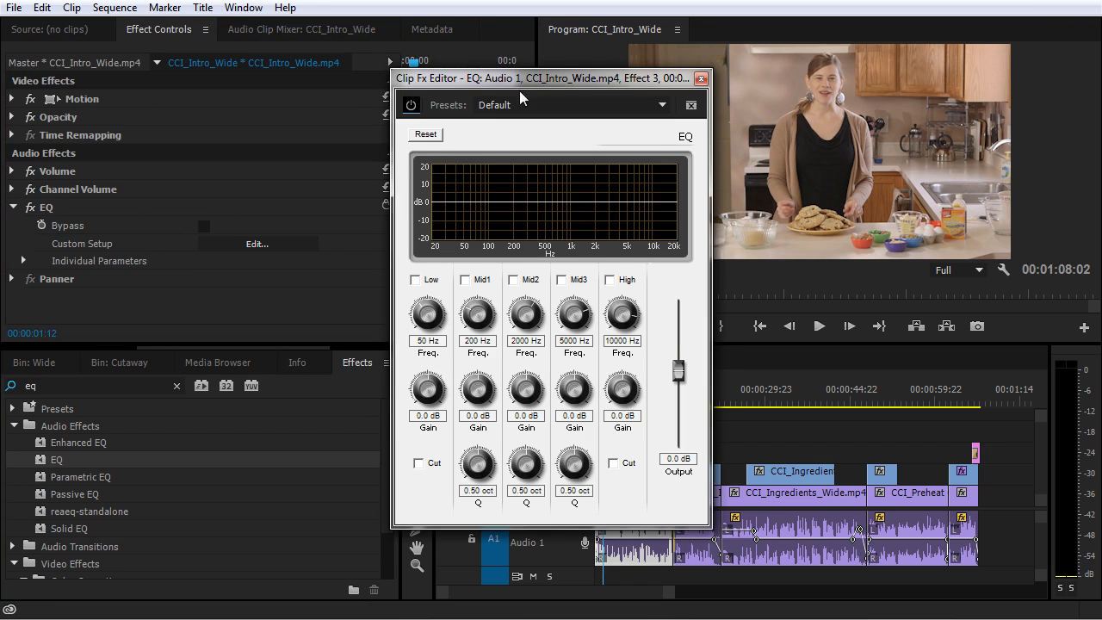
pyautogui.moveTo(531, 80); pyautogui.dragTo(425, 52)
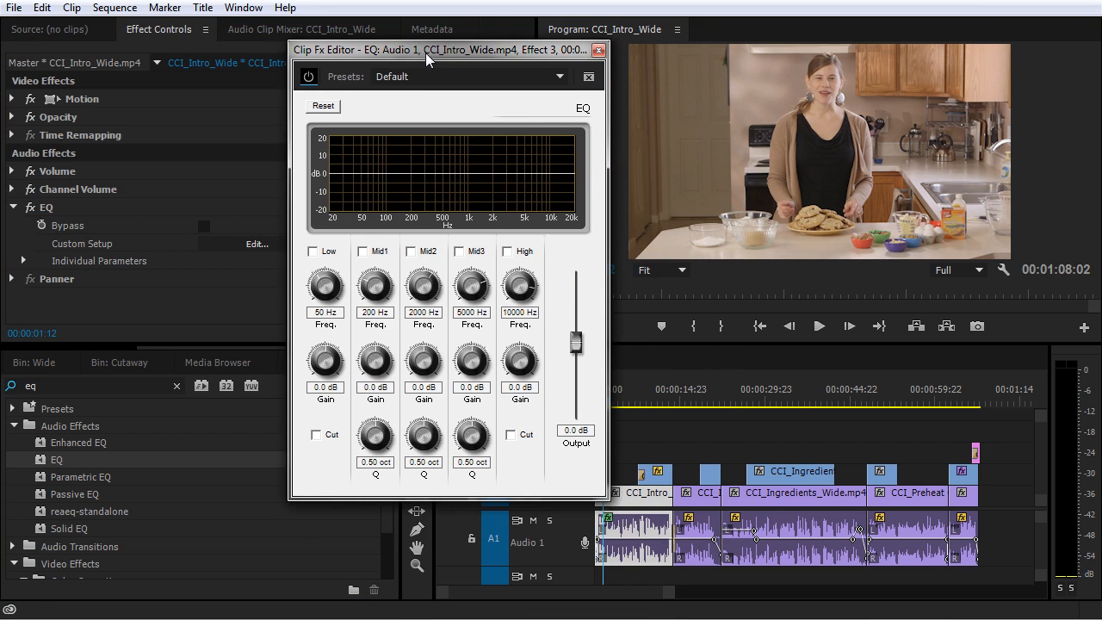
# Enable the clip EQ's Low band as a cut at 62 Hz and its High band at 9699 Hz with 4.8 dB gain.
pyautogui.click(312, 251)
pyautogui.click(317, 434)
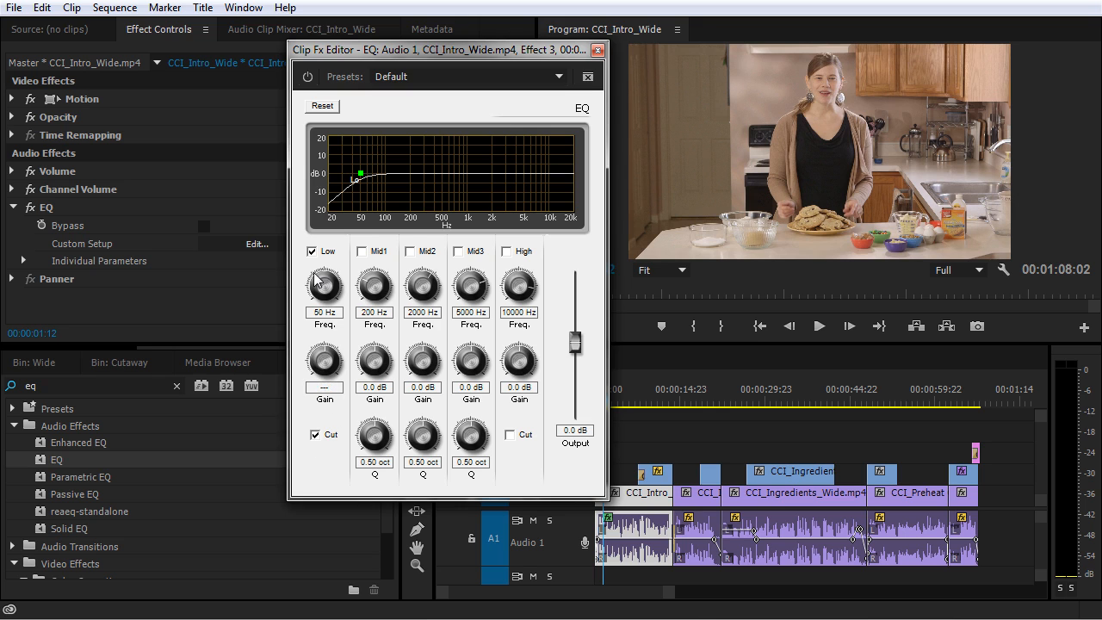
pyautogui.moveTo(323, 280); pyautogui.dragTo(326, 276)
pyautogui.click(507, 251)
pyautogui.moveTo(523, 356); pyautogui.dragTo(536, 356)
pyautogui.moveTo(519, 296); pyautogui.dragTo(517, 294)
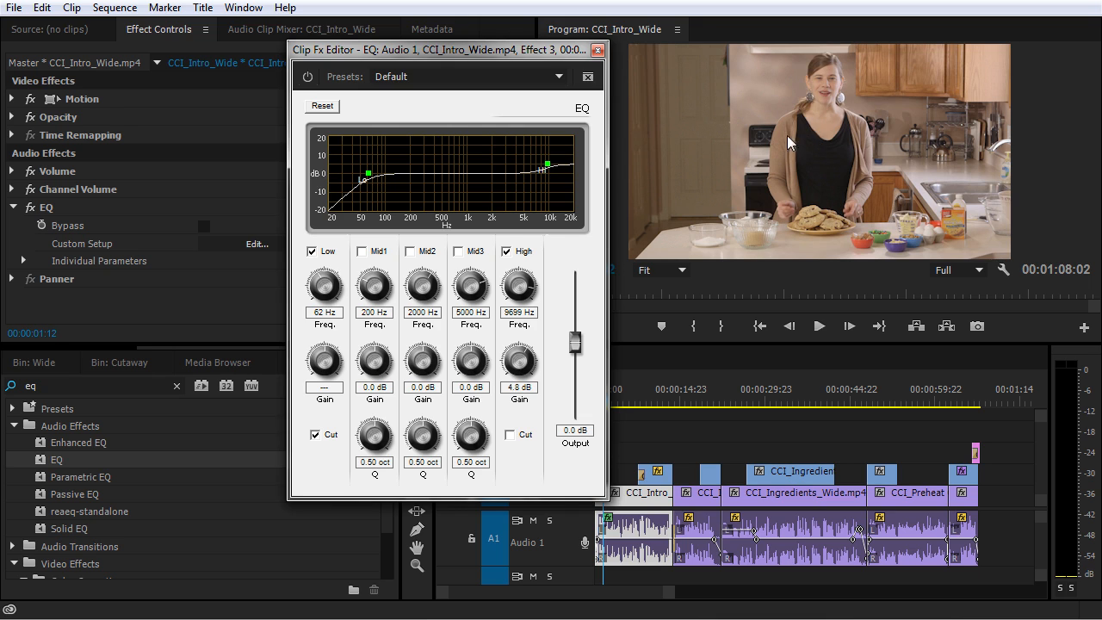
# Enable the clip EQ's Mid1 band at 355 Hz with -5.4 dB gain.
pyautogui.click(369, 253)
pyautogui.moveTo(373, 303); pyautogui.dragTo(377, 286)
pyautogui.moveTo(372, 359); pyautogui.dragTo(366, 384)
# Play the intro clip with the EQ active and with it switched off to compare the sound.
pyautogui.press('space')
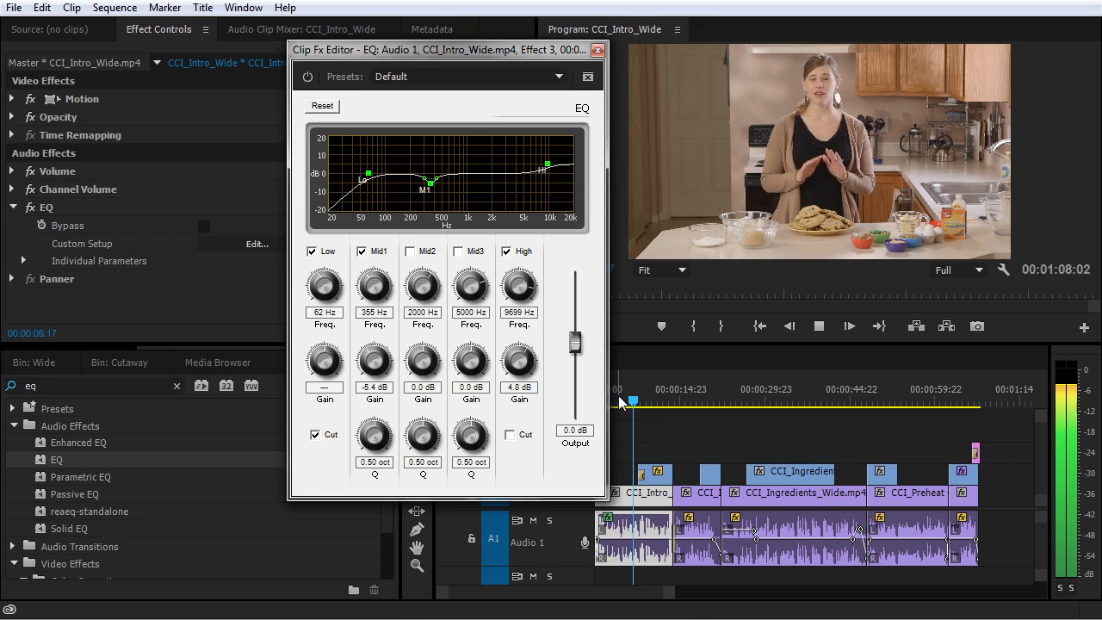
pyautogui.click(612, 400)
pyautogui.click(31, 208)
pyautogui.press('space')
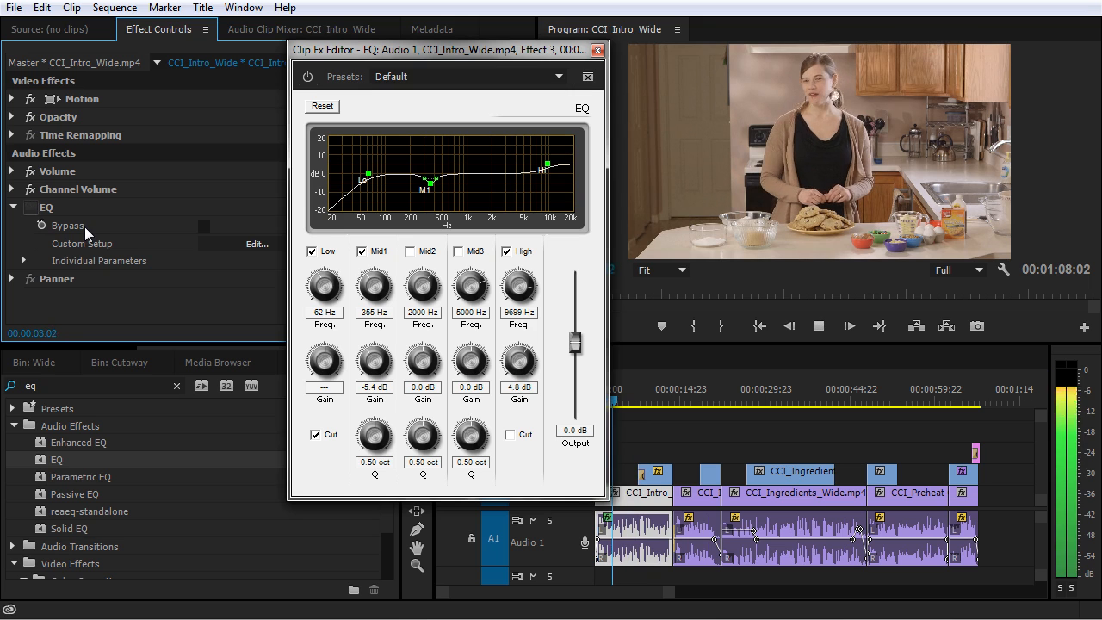
pyautogui.press('space')
pyautogui.click(31, 207)
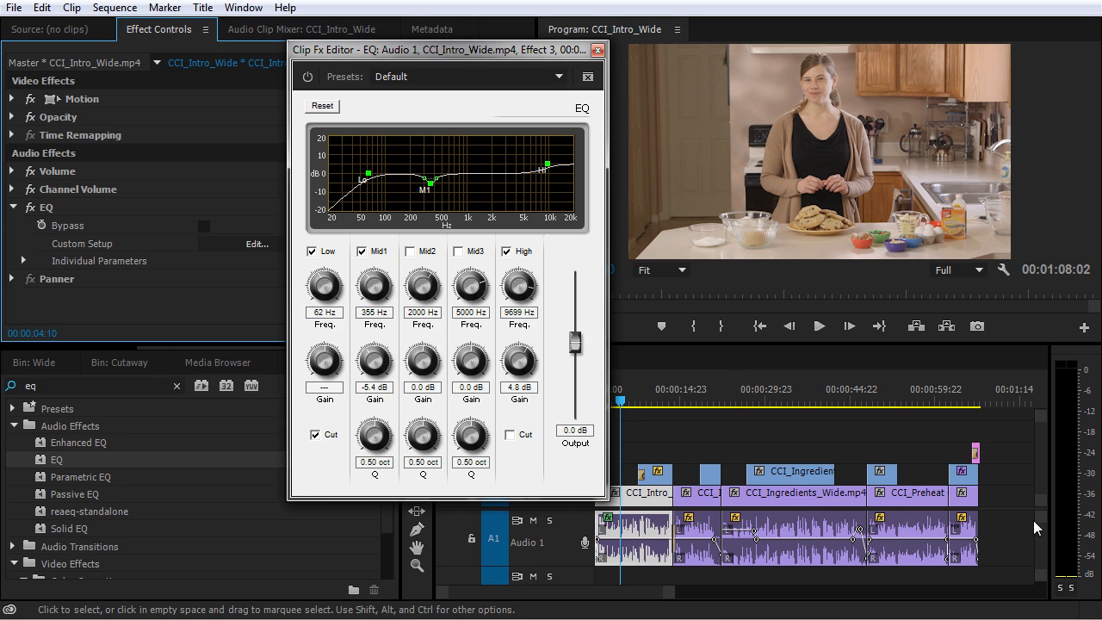
# Close the clip EQ editor and try to apply the EQ effect to the CCI_Intro_Wide.mp4 master clip.
pyautogui.click(597, 50)
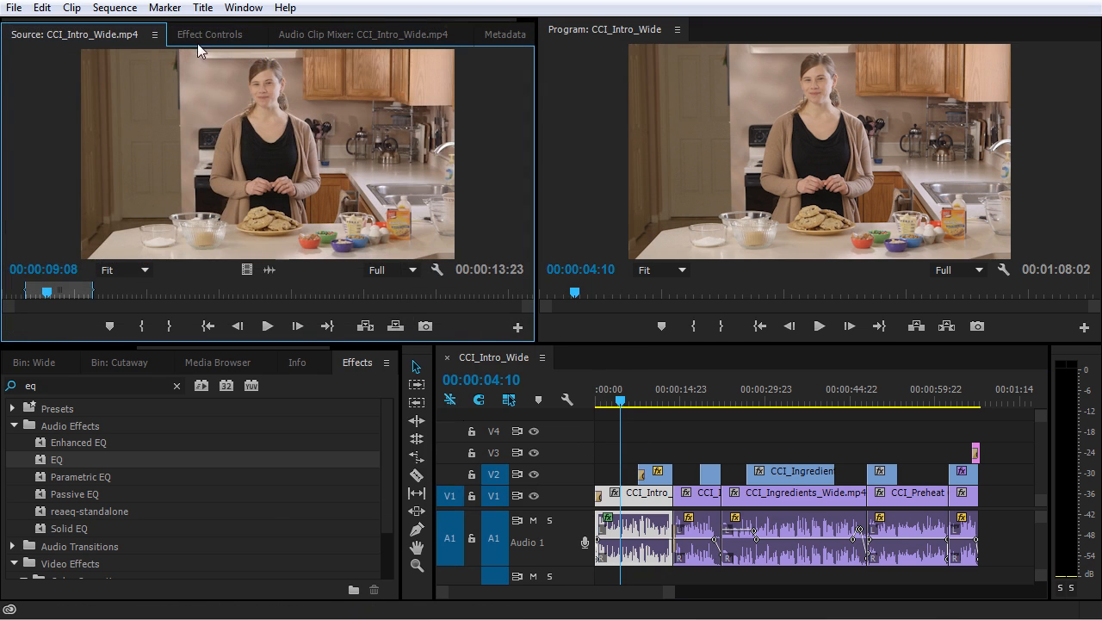
pyautogui.click(210, 36)
pyautogui.moveTo(54, 465); pyautogui.dragTo(166, 224)
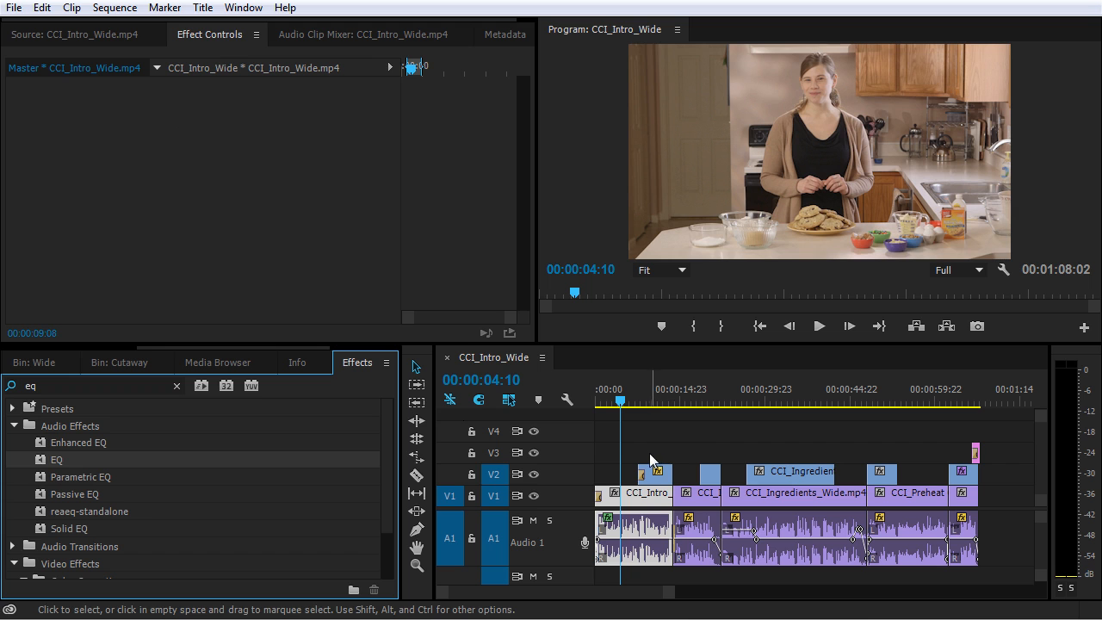
# Show the Audio Track Mixer, enlarge its panel group, and place the Audio Clip Mixer directly beside it.
pyautogui.click(244, 8)
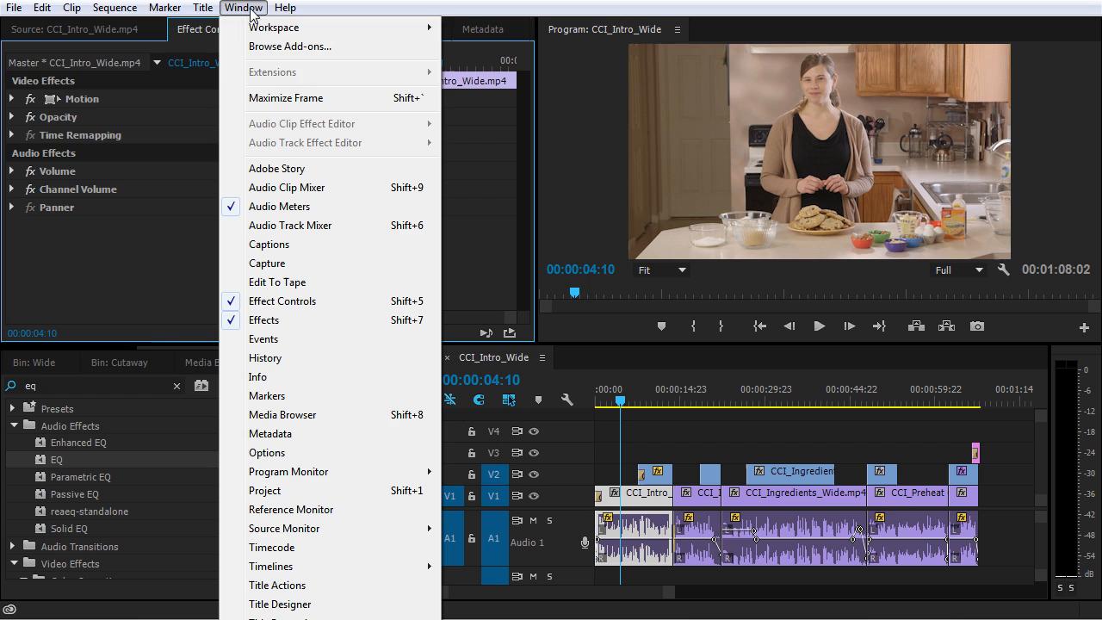
pyautogui.click(302, 226)
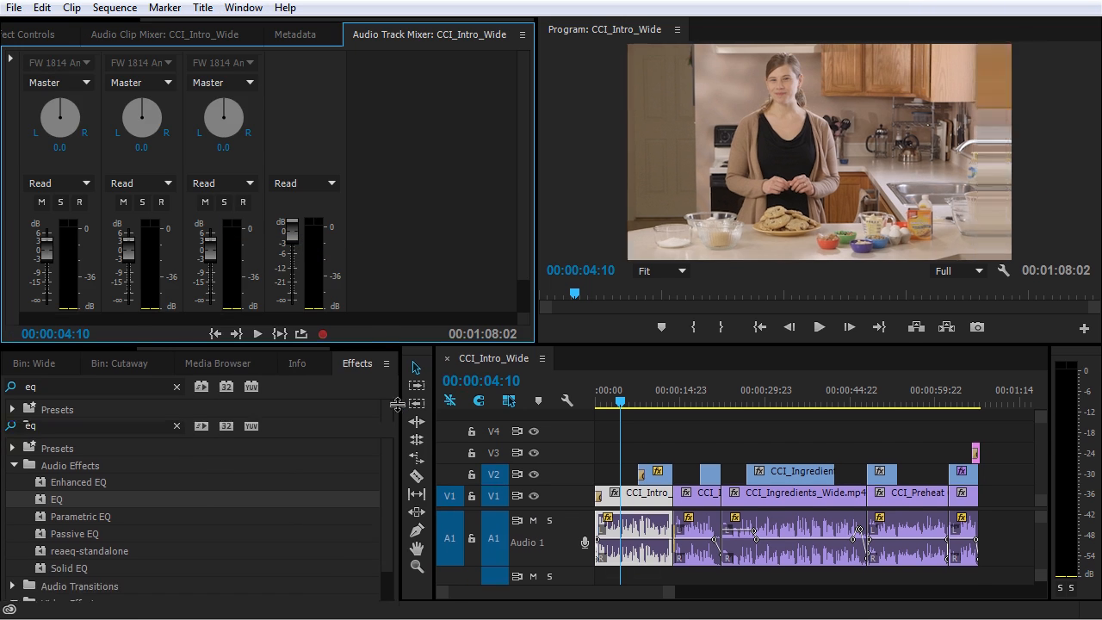
pyautogui.moveTo(383, 341); pyautogui.dragTo(392, 415)
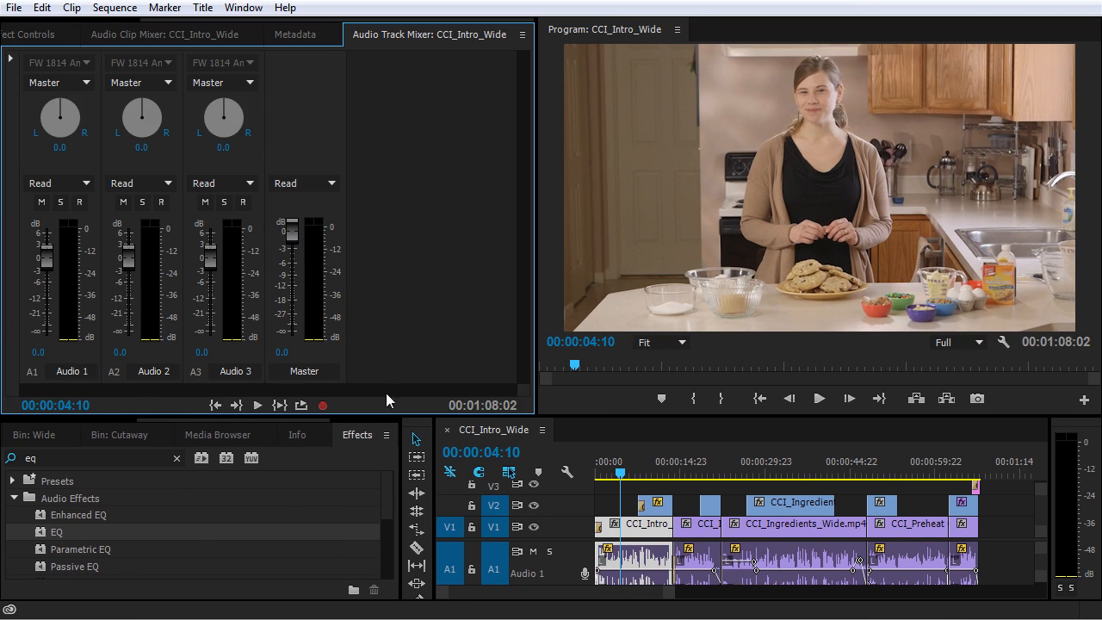
pyautogui.click(150, 36)
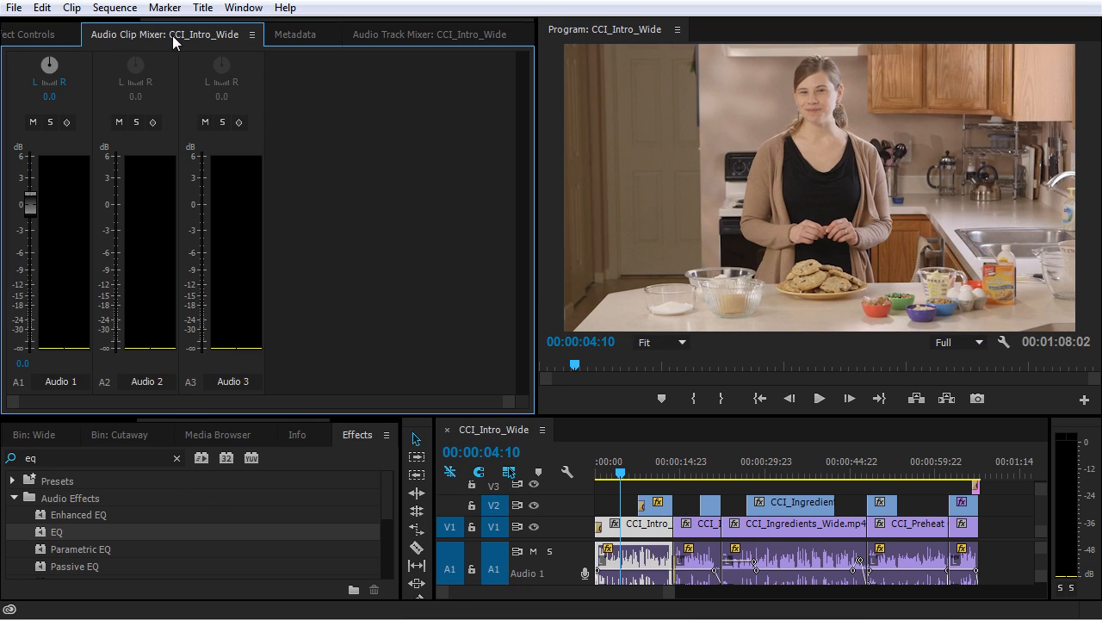
pyautogui.moveTo(155, 43); pyautogui.dragTo(286, 41)
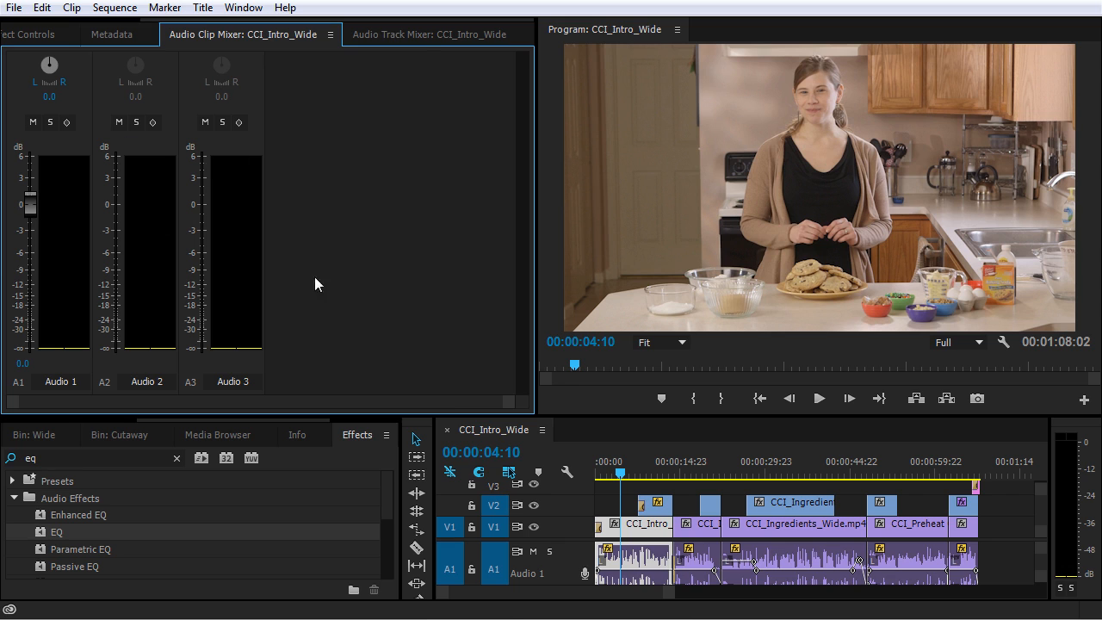
# Play the sequence from its start while watching the Audio Clip Mixer's Audio 1 fader.
pyautogui.click(638, 564)
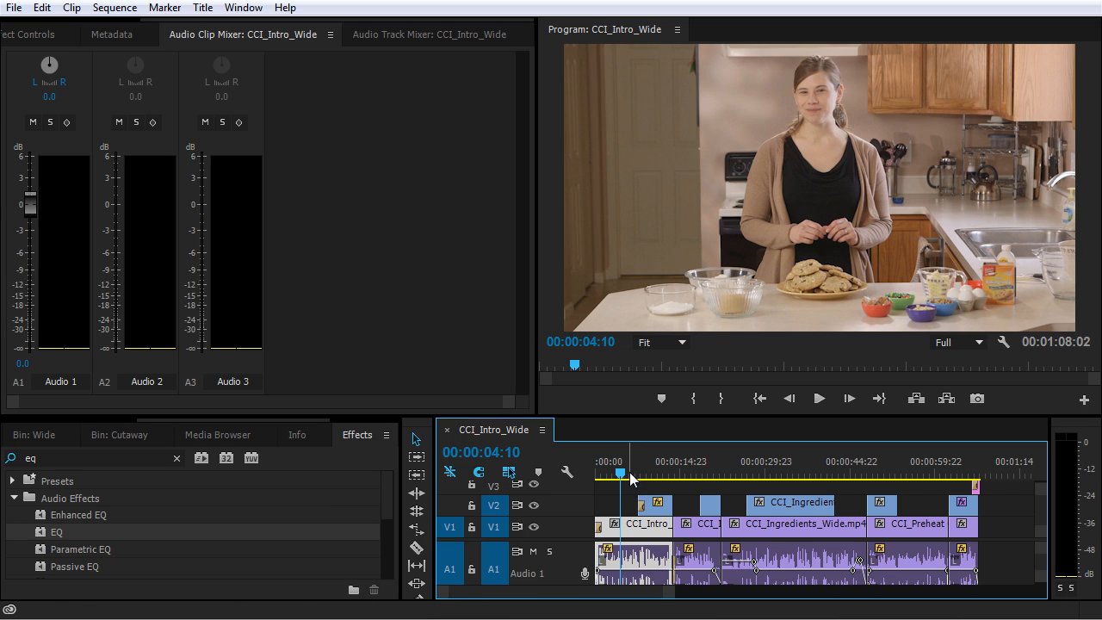
pyautogui.press('Home')
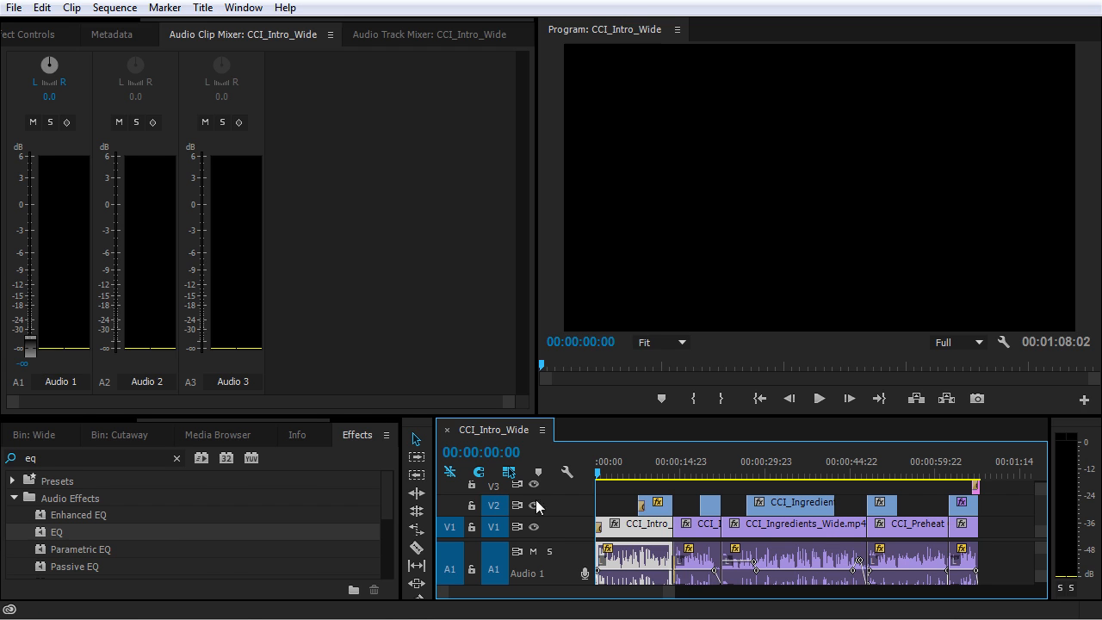
pyautogui.press('space')
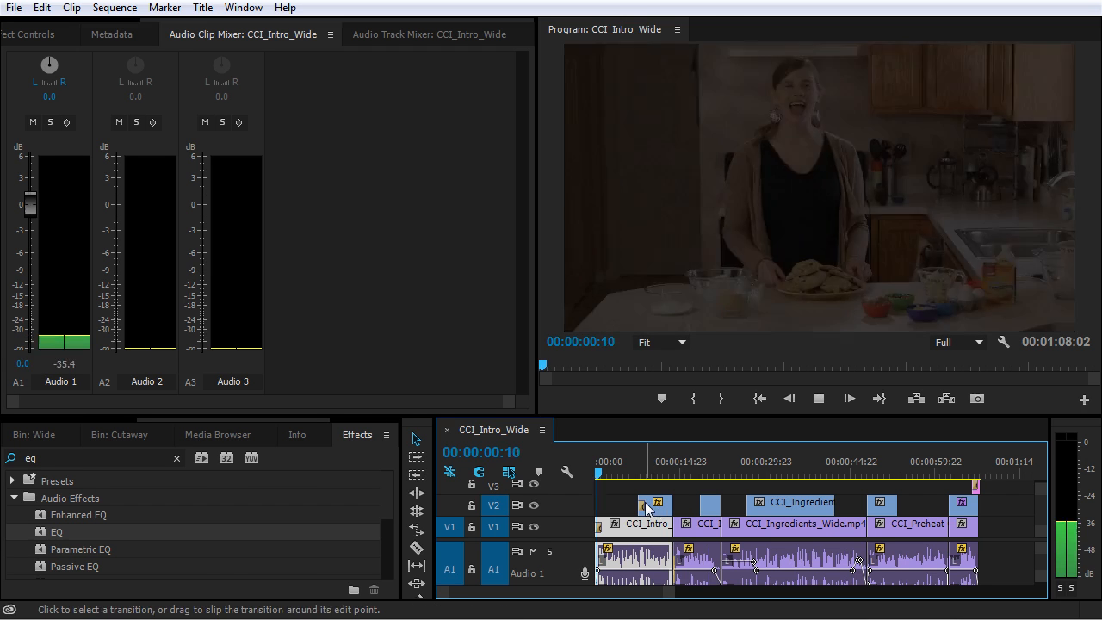
pyautogui.press('space')
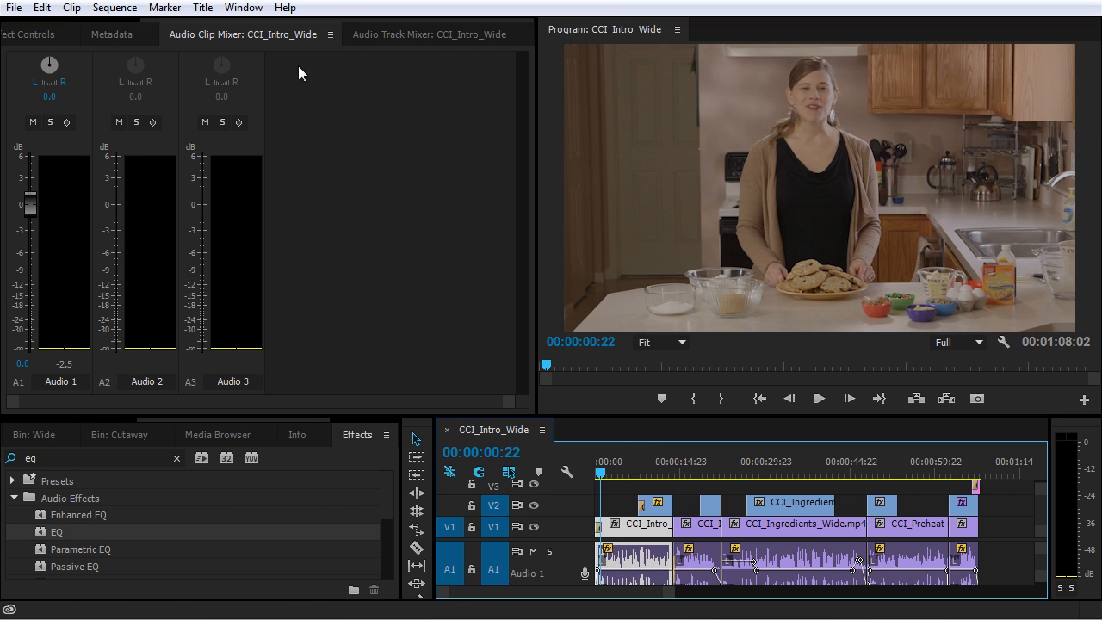
# Add the EQ filter to the first effect slot of Audio 1 in the Audio Track Mixer.
pyautogui.click(407, 36)
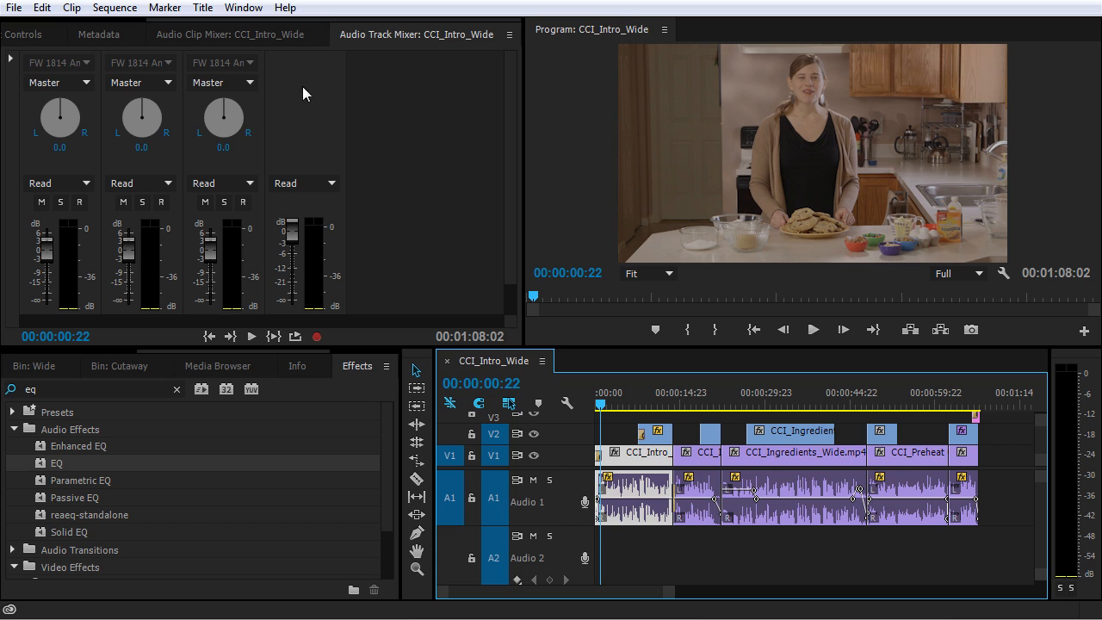
pyautogui.click(395, 112)
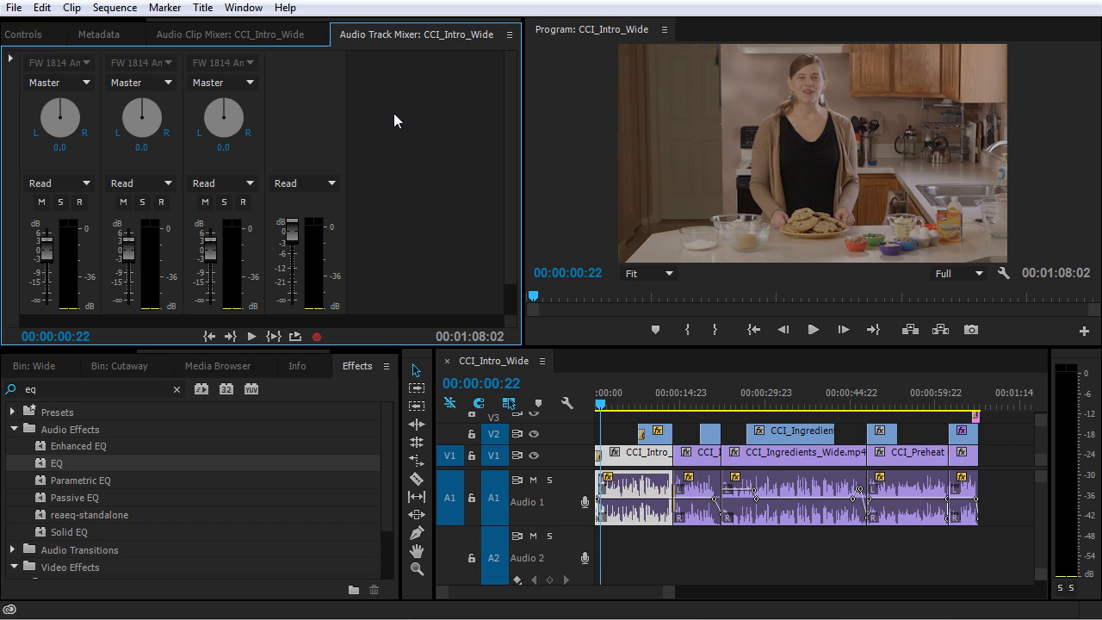
pyautogui.click(11, 62)
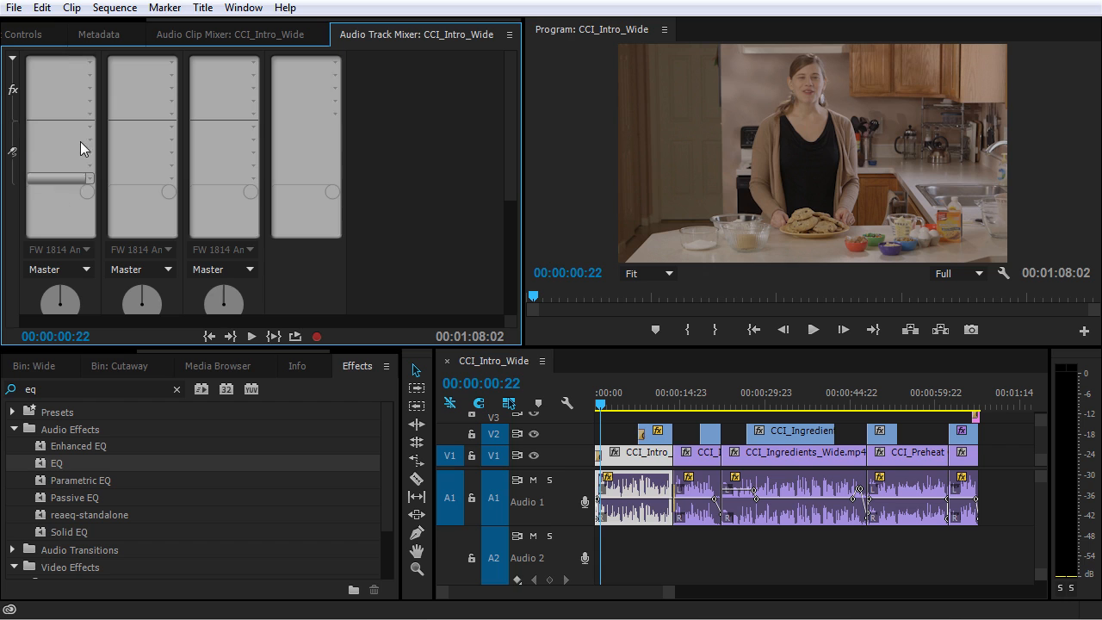
pyautogui.click(90, 65)
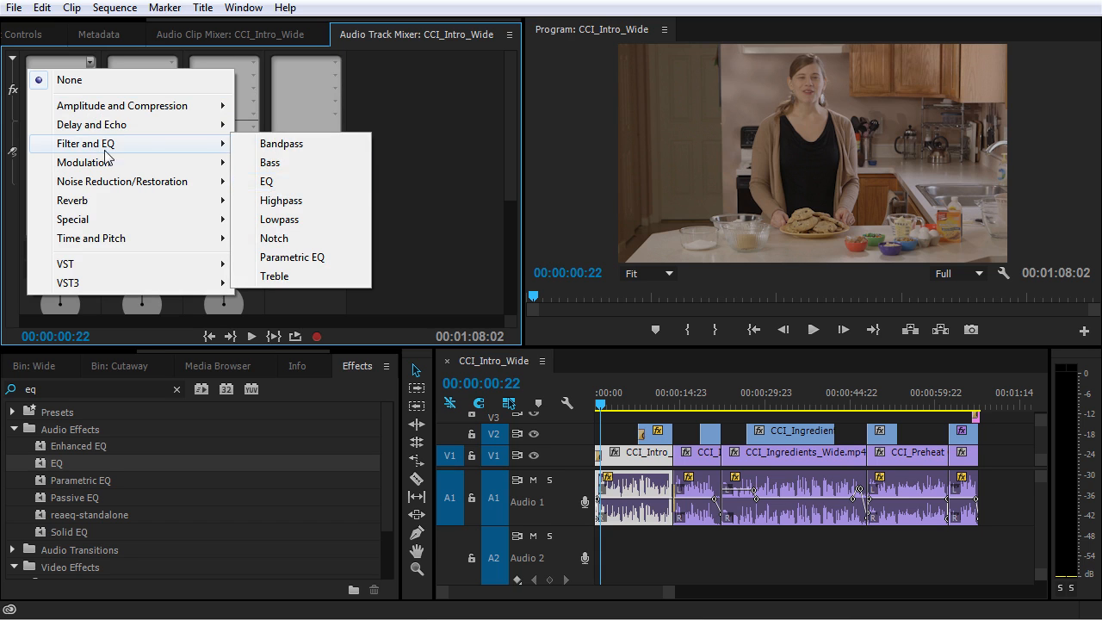
pyautogui.moveTo(207, 148)
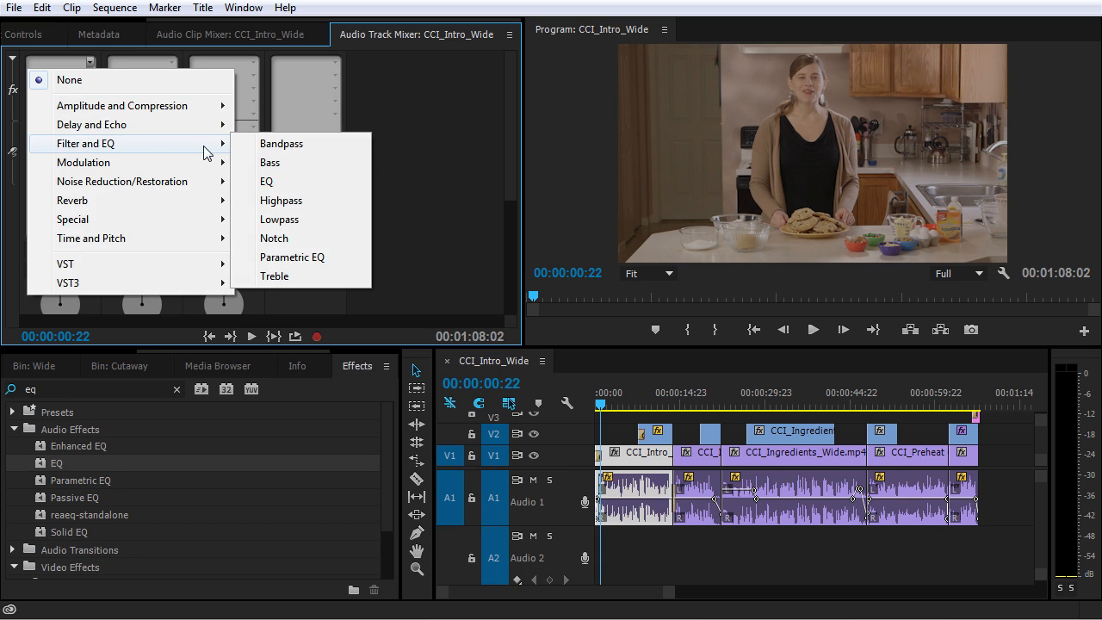
pyautogui.click(271, 183)
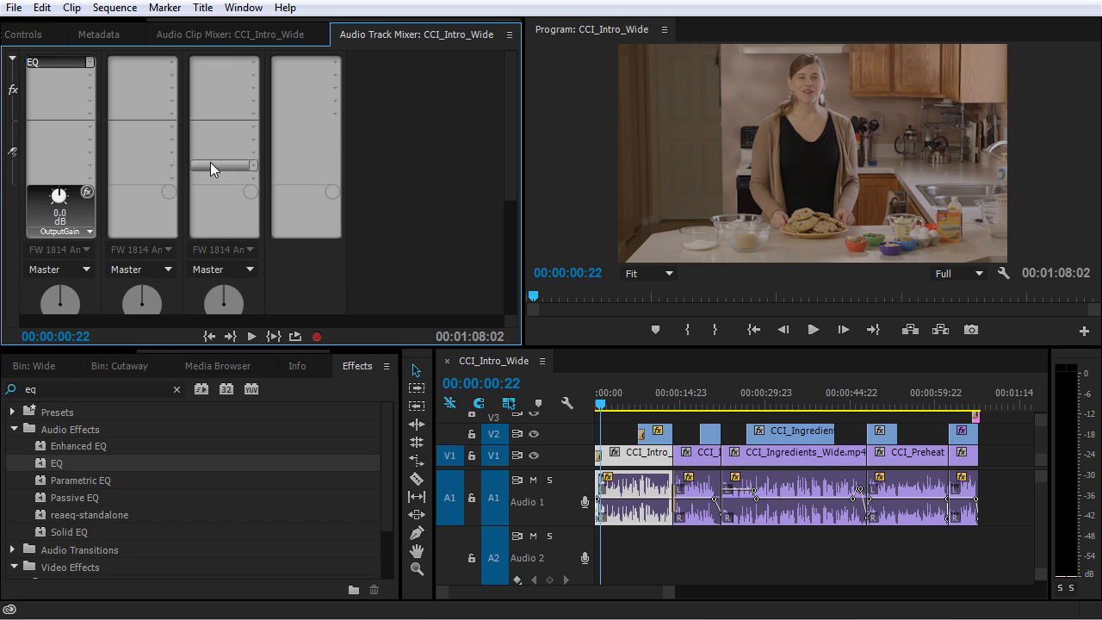
# Open the Audio 1 track EQ editor and enable the Low band as a cut at 50 Hz.
pyautogui.doubleClick(62, 61)
pyautogui.moveTo(555, 83); pyautogui.dragTo(334, 66)
pyautogui.click(210, 254)
pyautogui.click(208, 435)
# Enable the track EQ's High band at 8584 Hz with 5.8 dB gain.
pyautogui.click(391, 253)
pyautogui.moveTo(400, 377); pyautogui.dragTo(412, 357)
pyautogui.moveTo(400, 285); pyautogui.dragTo(399, 292)
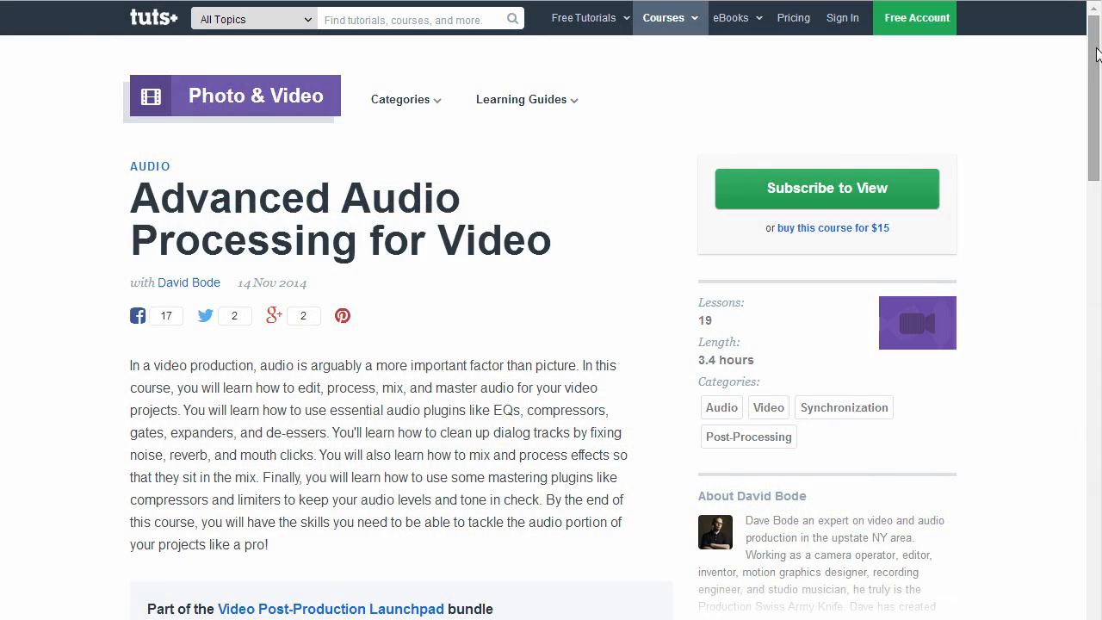
pyautogui.moveTo(1096, 55); pyautogui.dragTo(1084, 168)
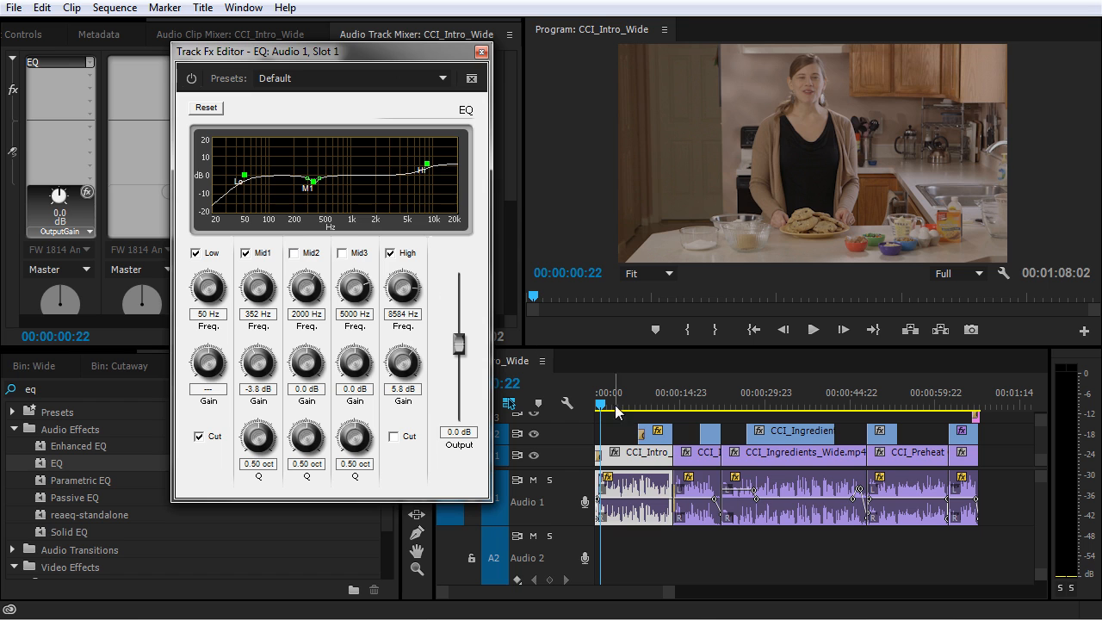
# Play the sequence to hear Audio 1 with the track EQ applied.
pyautogui.press('space')
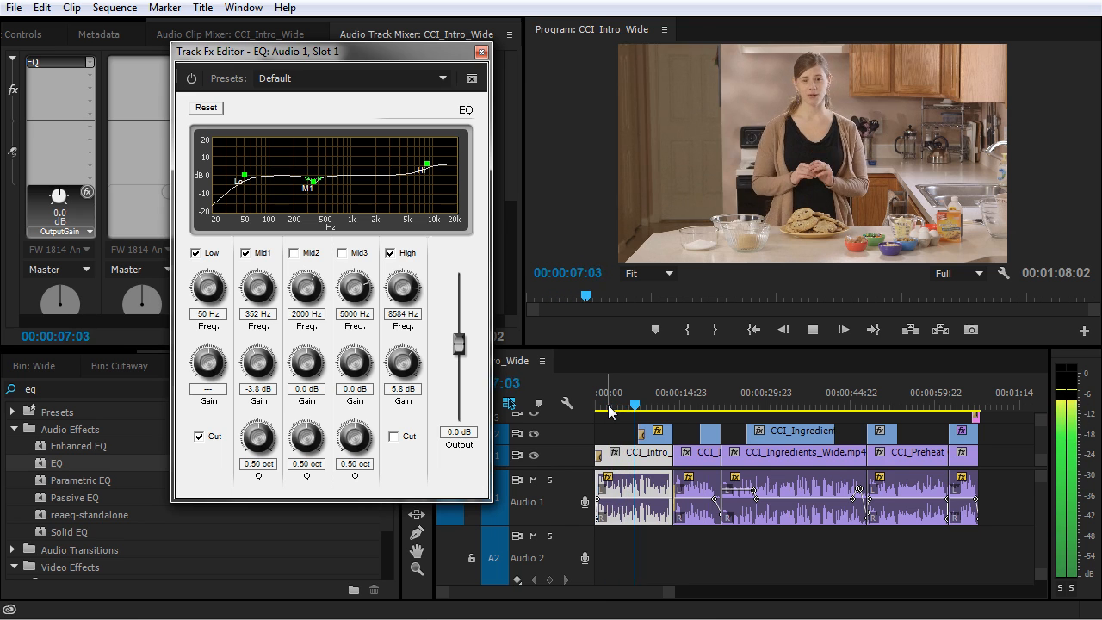
# Play the sequence from near the end to hear the track EQ there, and close the EQ editor.
pyautogui.press('space')
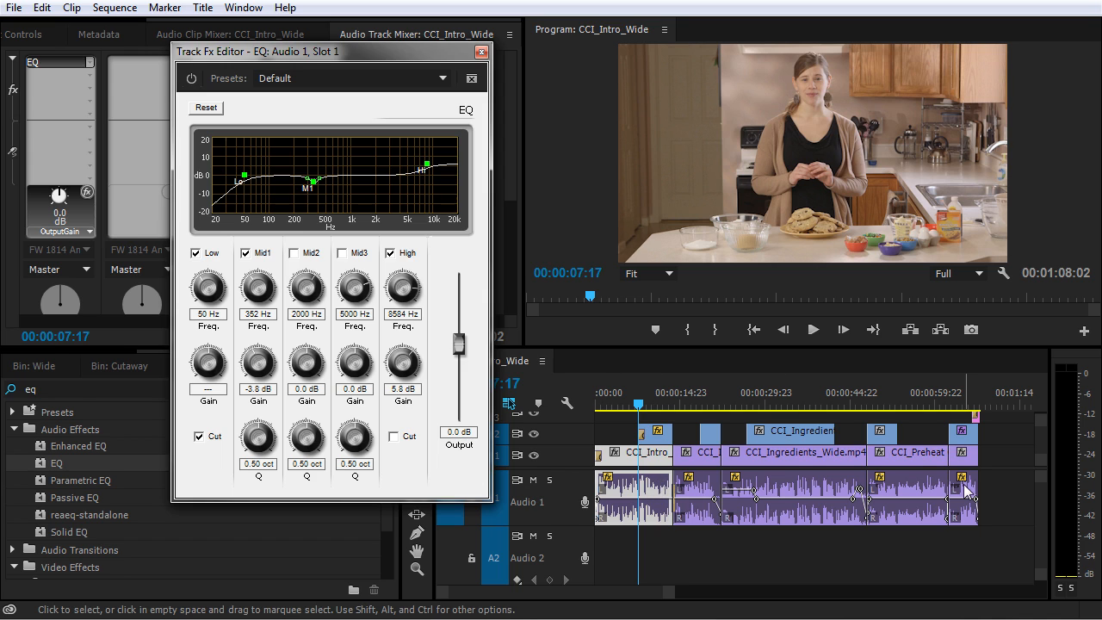
pyautogui.click(912, 409)
pyautogui.press('space')
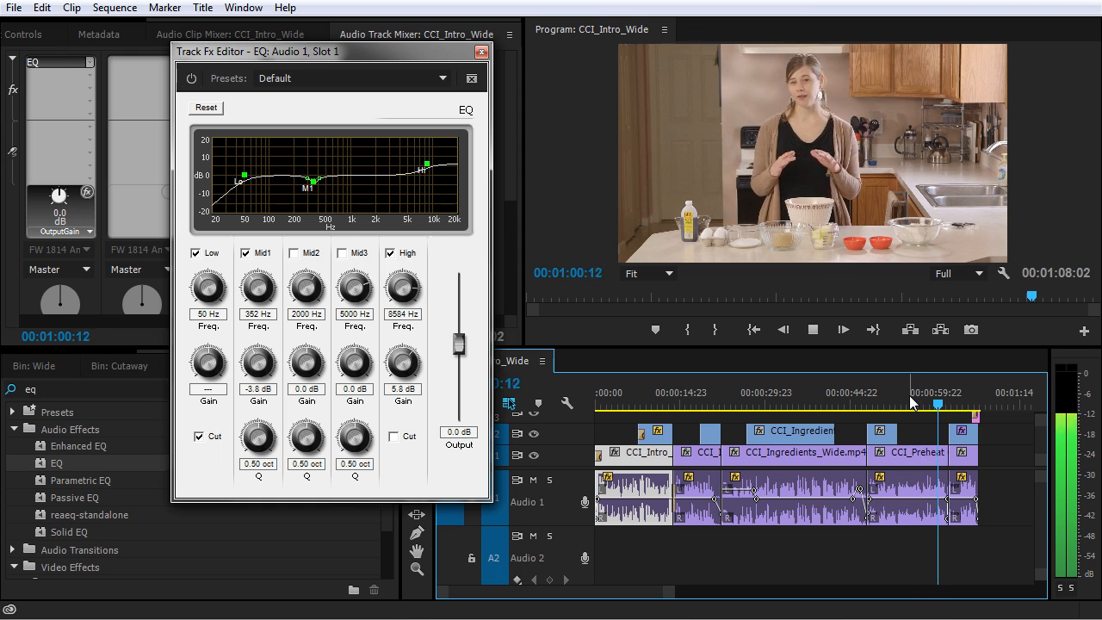
pyautogui.press('space')
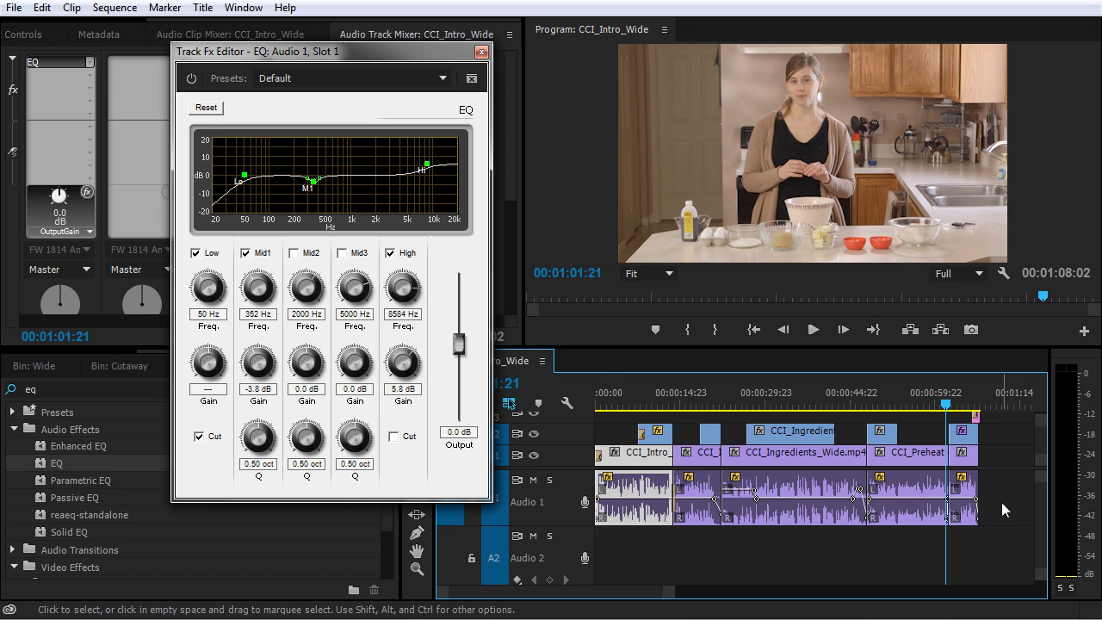
pyautogui.click(481, 54)
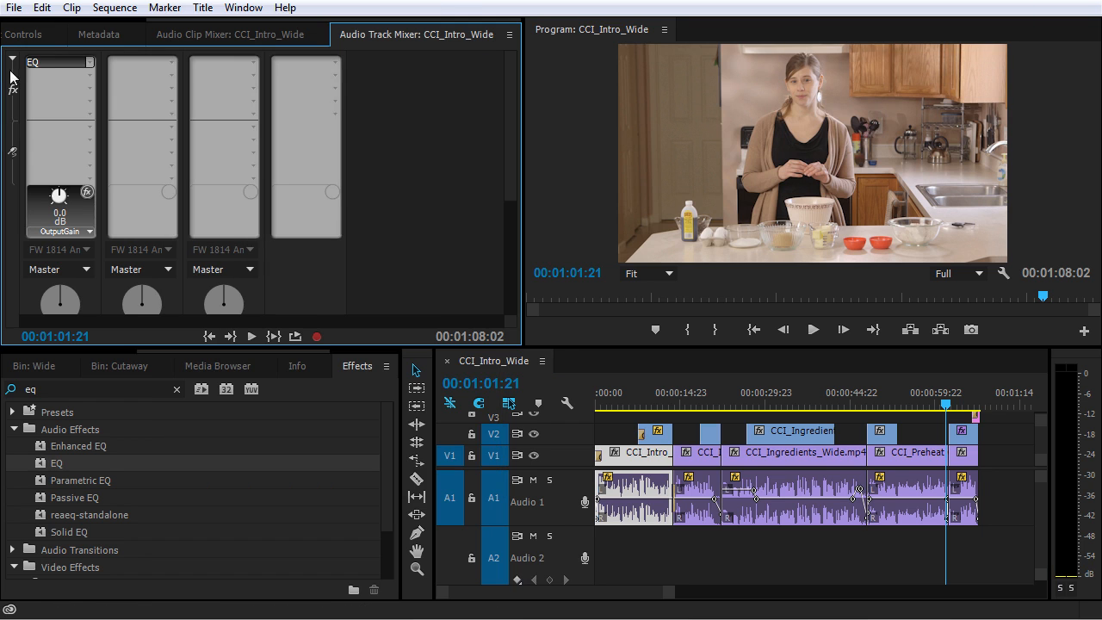
# Add the Dynamics effect to the second effect slot of Audio 1 and open its editor.
pyautogui.click(86, 74)
pyautogui.moveTo(98, 120)
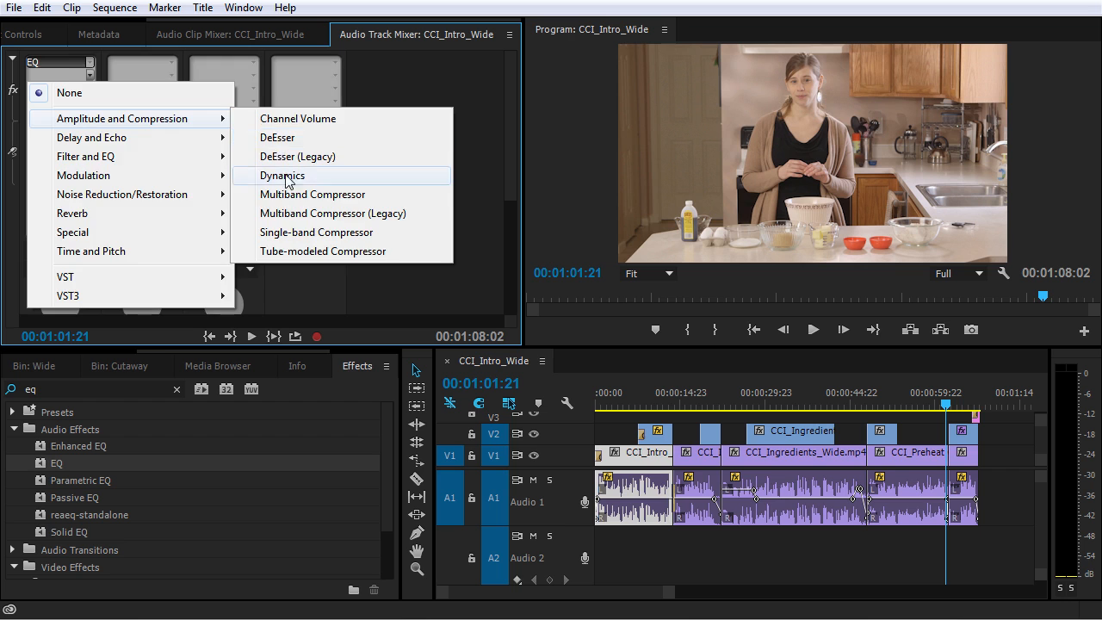
pyautogui.click(284, 176)
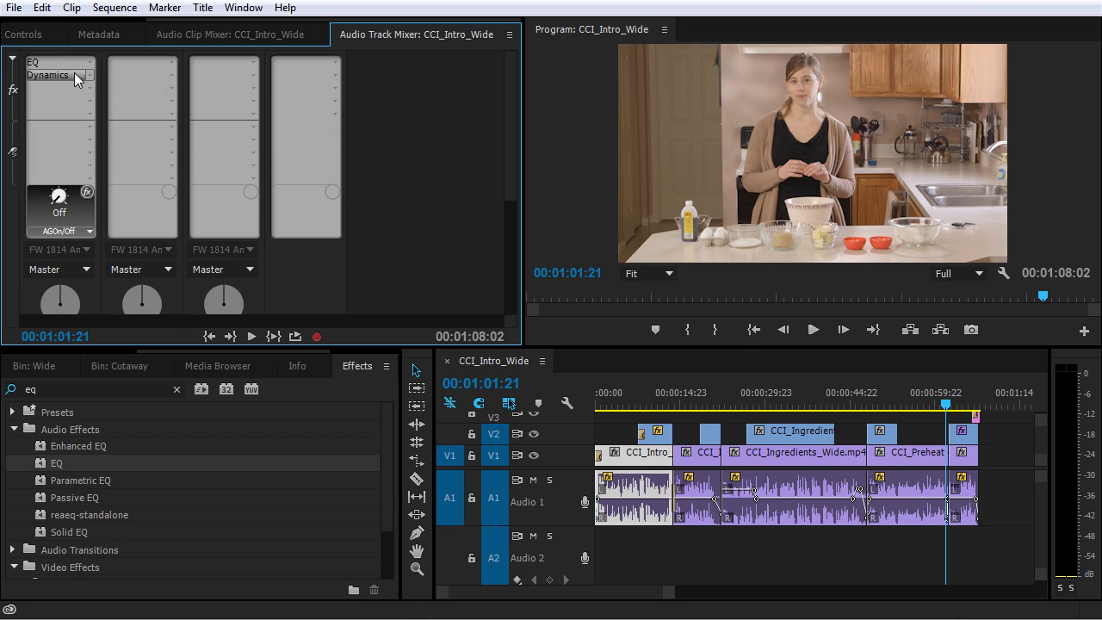
pyautogui.doubleClick(78, 76)
pyautogui.moveTo(582, 130); pyautogui.dragTo(425, 80)
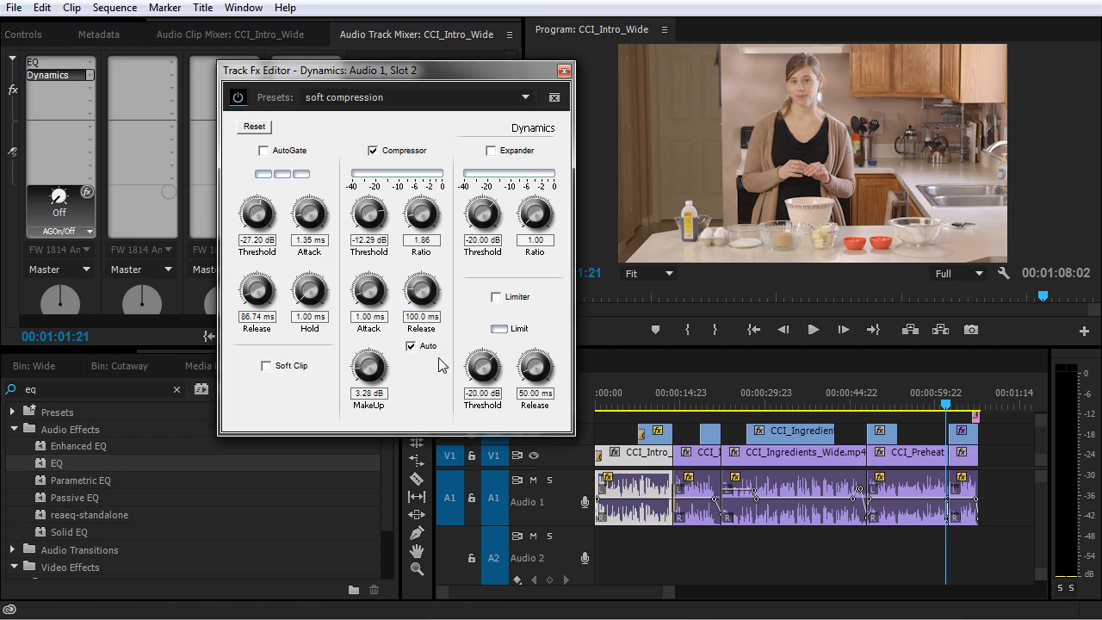
# While playing from near the sequence start, set the Audio 1 compressor's threshold to -23.09 dB, ratio to 1.51 and MakeUp to 4.60 dB.
pyautogui.click(603, 397)
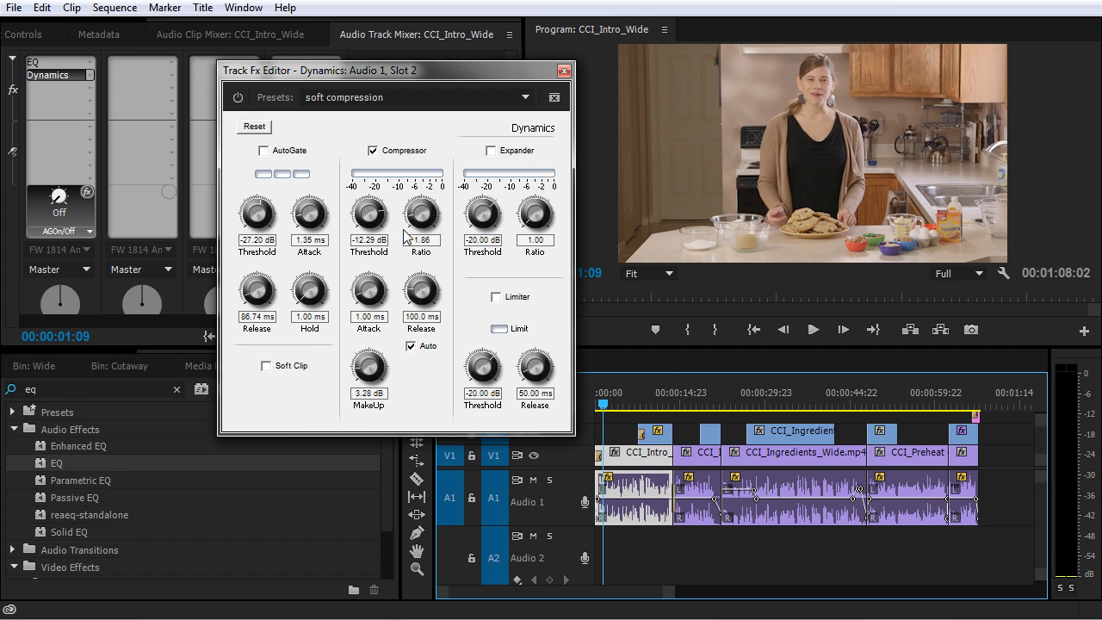
pyautogui.press('space')
pyautogui.moveTo(385, 208); pyautogui.dragTo(416, 227)
pyautogui.moveTo(371, 355); pyautogui.dragTo(375, 361)
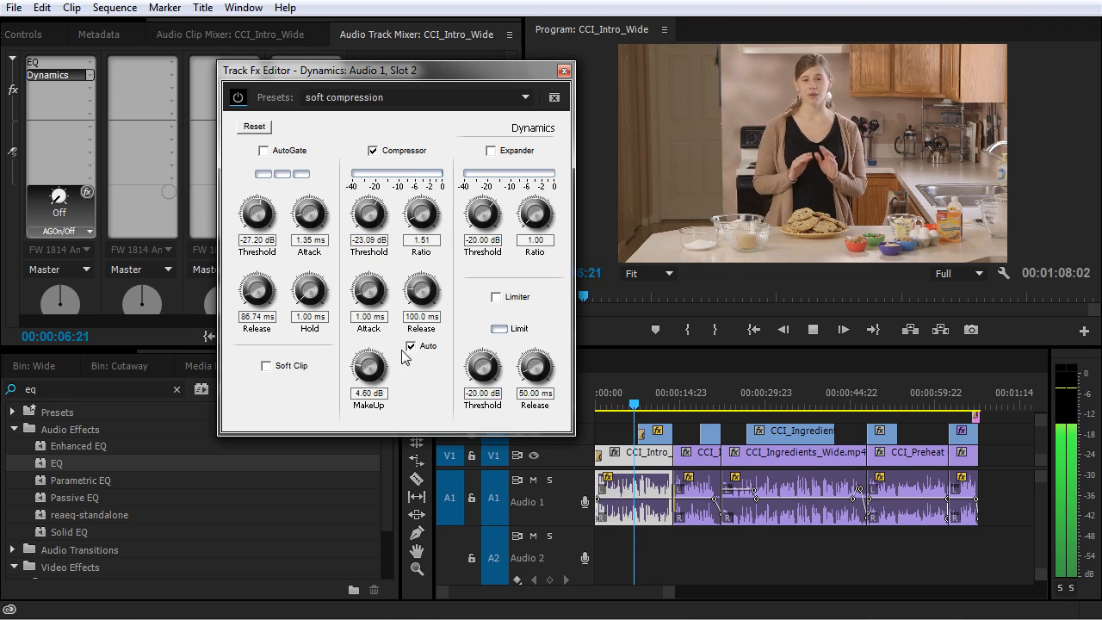
# Set the compressor's attack to 4.86 ms, turn off automatic release and set the release to 33.85 ms.
pyautogui.moveTo(373, 303); pyautogui.dragTo(371, 260)
pyautogui.click(412, 346)
pyautogui.moveTo(423, 297); pyautogui.dragTo(377, 258)
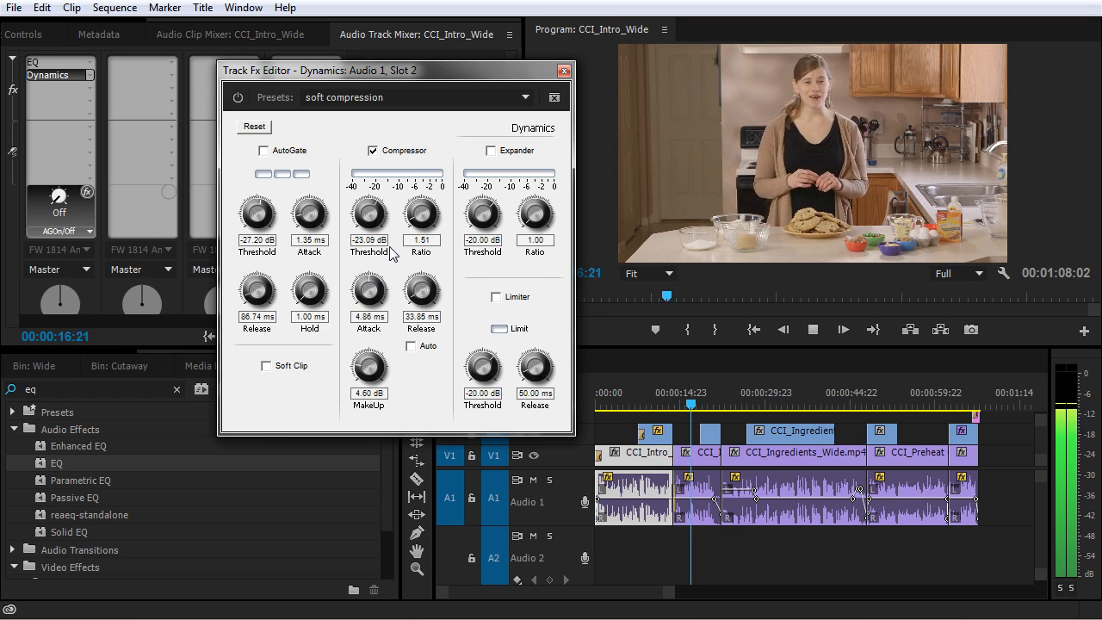
# Enable the Audio 1 expander with a -43.10 dB threshold and 2.01 ratio, stop playback and close the Dynamics editor.
pyautogui.click(491, 151)
pyautogui.moveTo(482, 214); pyautogui.dragTo(458, 280)
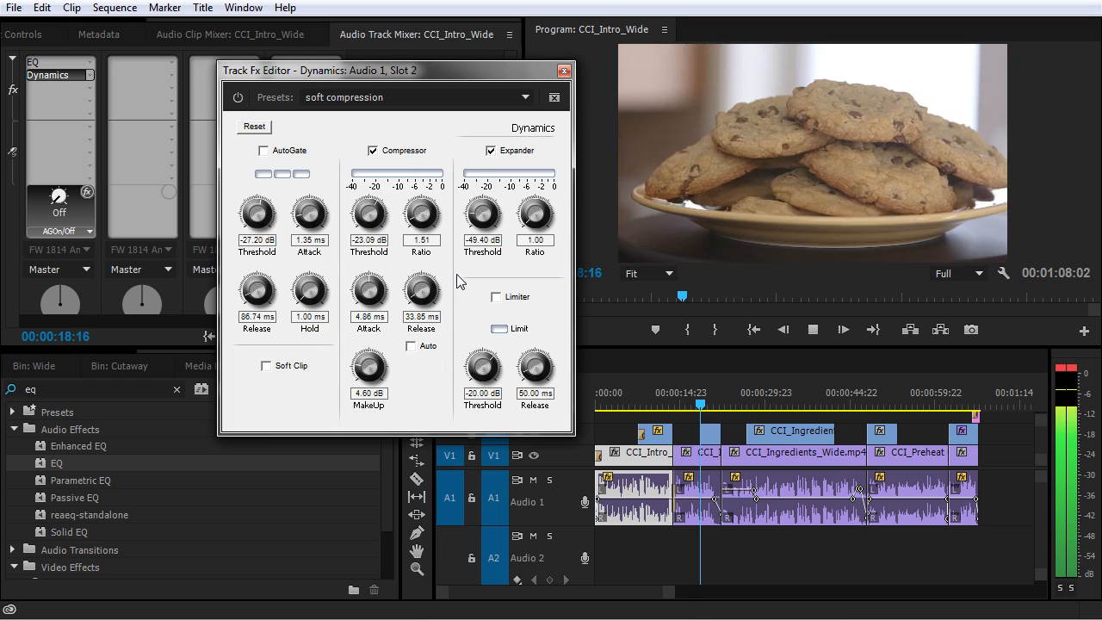
pyautogui.moveTo(533, 213); pyautogui.dragTo(476, 218)
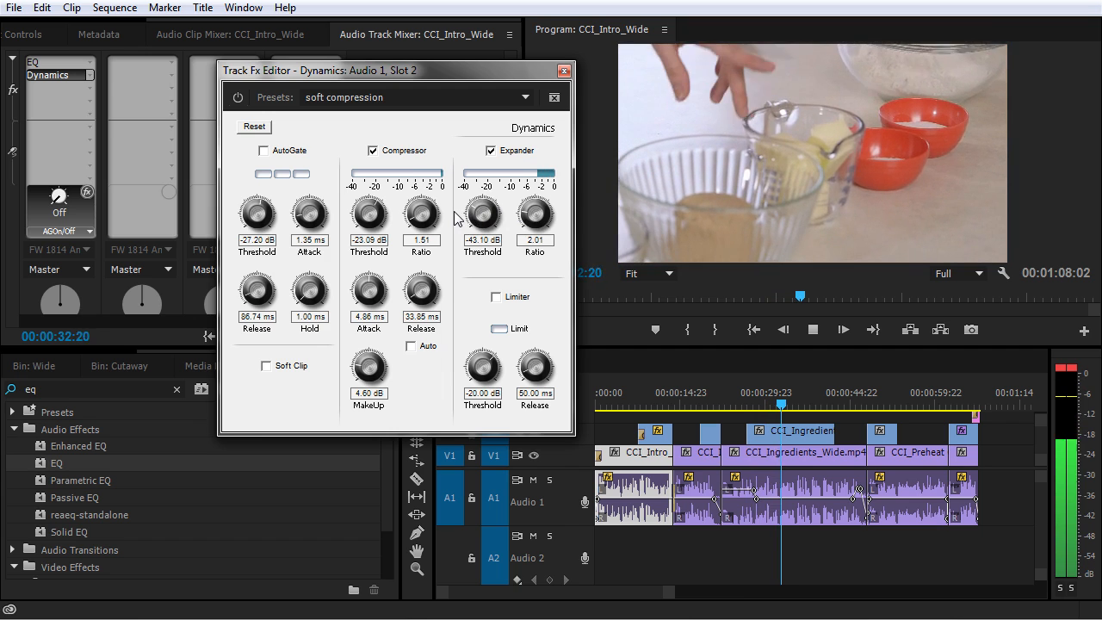
pyautogui.press('space')
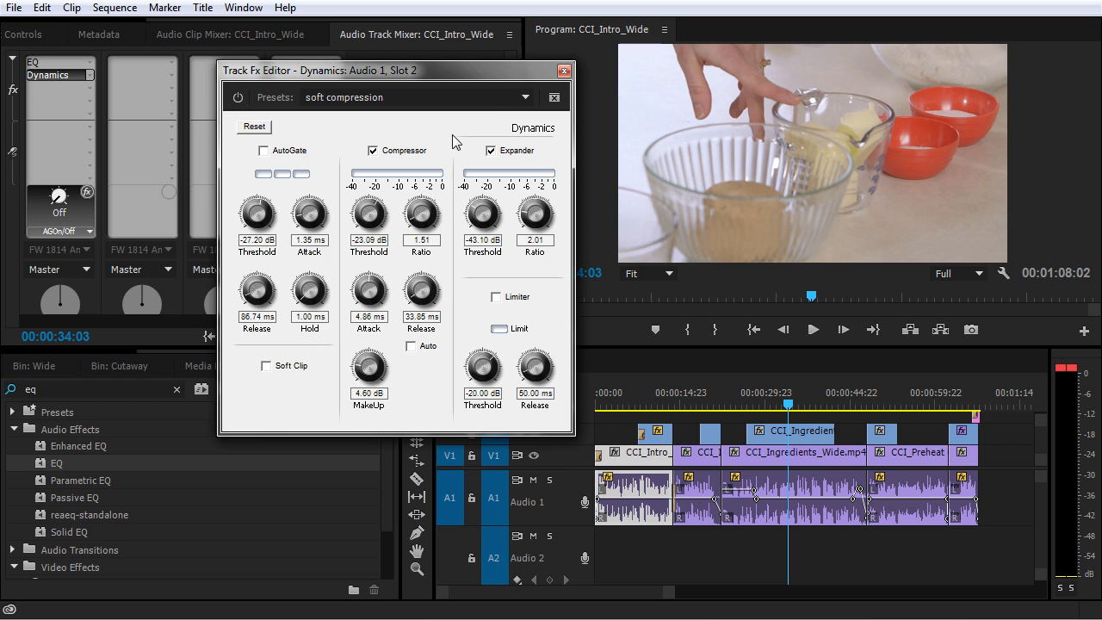
pyautogui.click(564, 70)
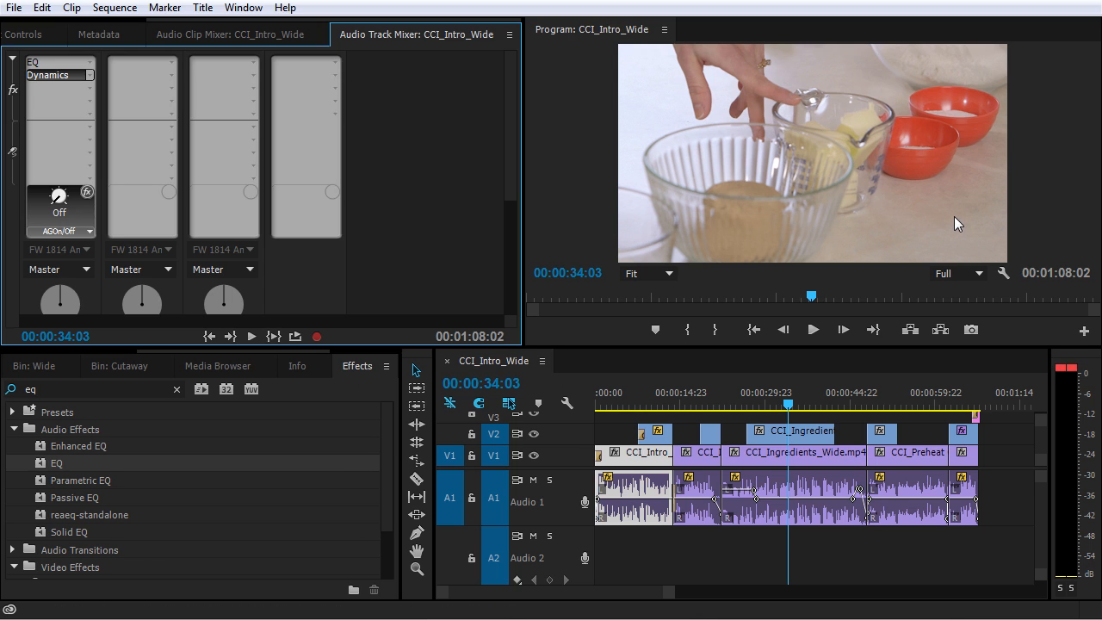
# Clear the clipping indicators on the main audio meters and check the channel meters in the track mixer.
pyautogui.click(1074, 372)
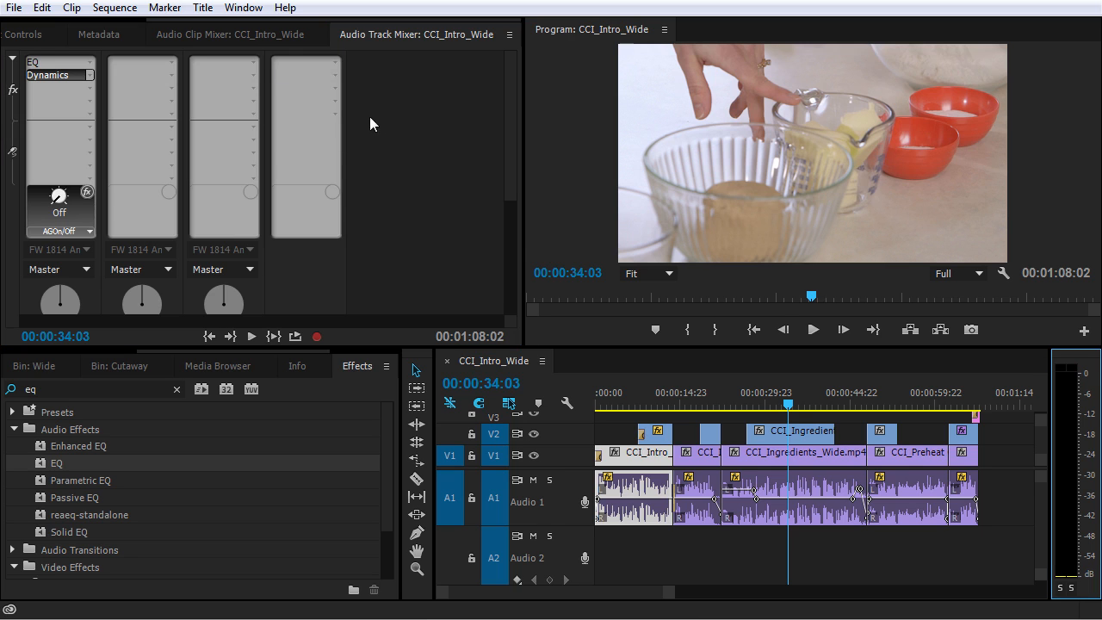
pyautogui.moveTo(507, 87); pyautogui.dragTo(511, 180)
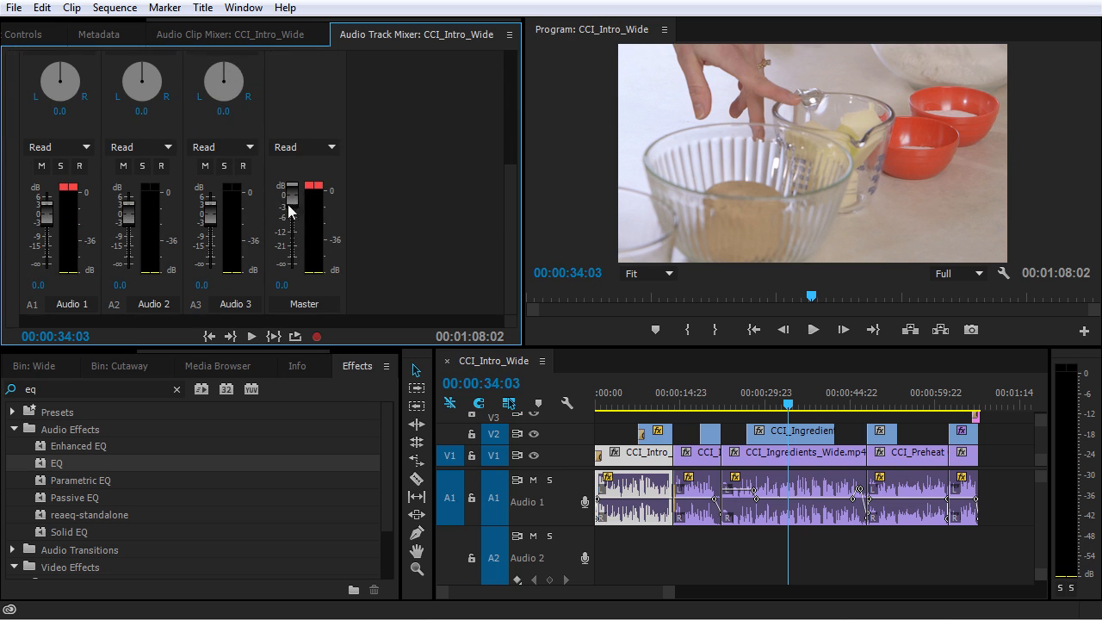
pyautogui.moveTo(508, 200); pyautogui.dragTo(502, 97)
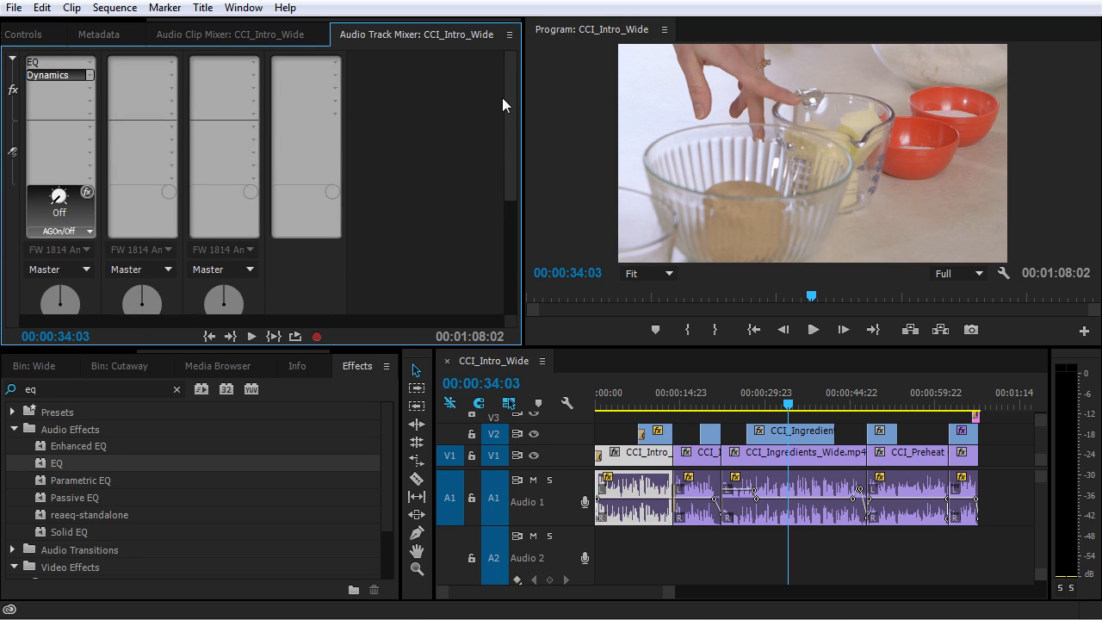
# Add the Dynamics effect to the fifth effect slot of the Master track and open its editor.
pyautogui.click(336, 113)
pyautogui.moveTo(334, 158)
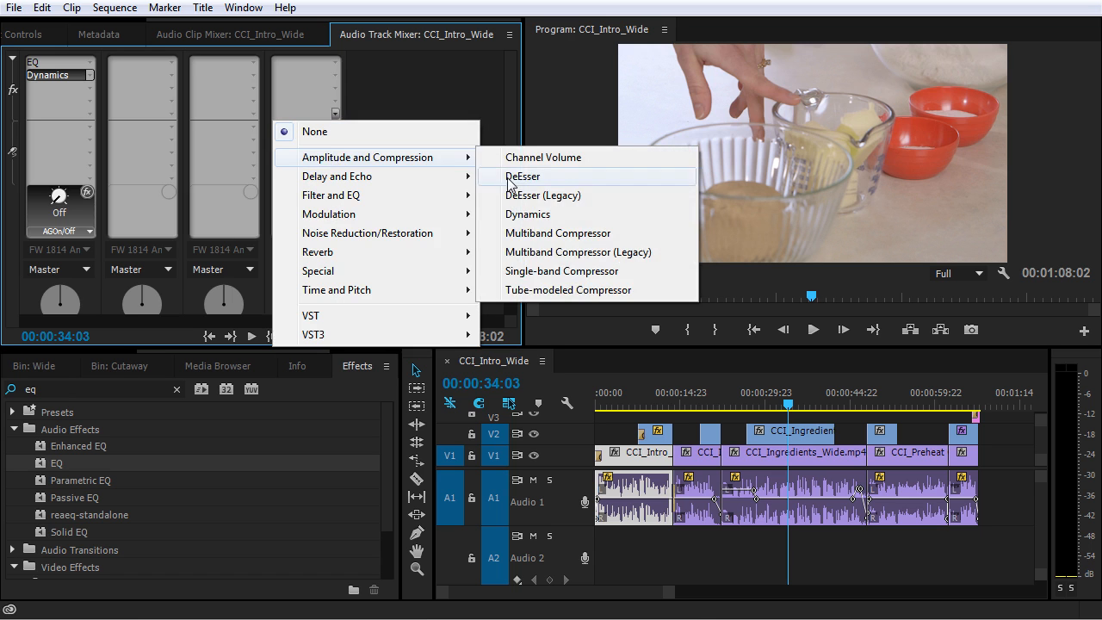
pyautogui.click(528, 222)
pyautogui.doubleClick(298, 114)
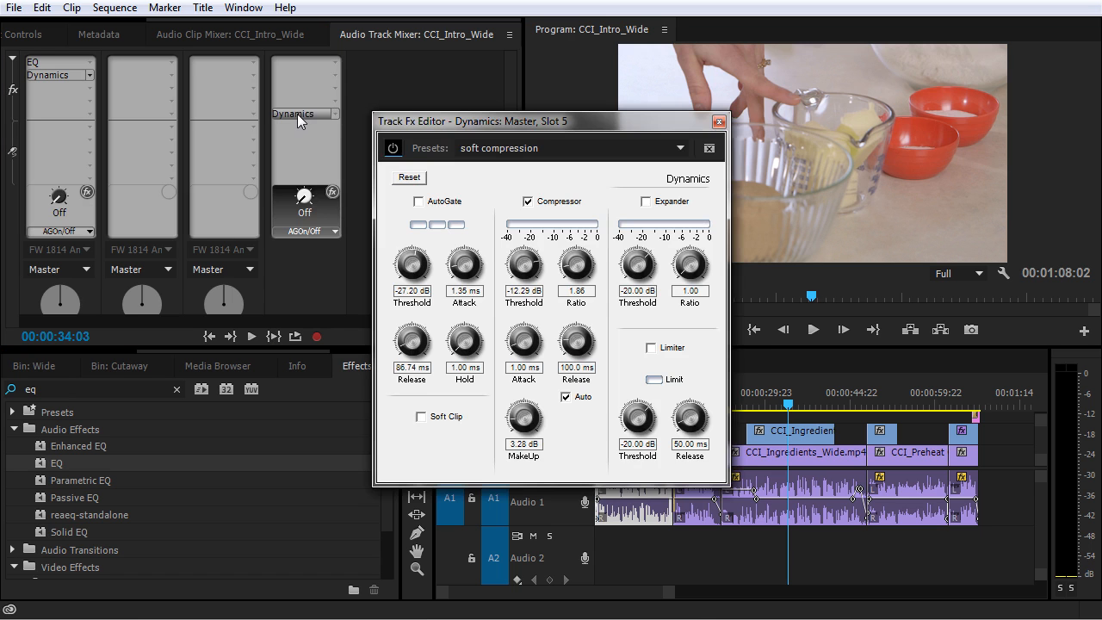
pyautogui.moveTo(524, 124); pyautogui.dragTo(446, 69)
# Turn off the Master compressor and enable the limiter with a -2.00 dB threshold.
pyautogui.click(450, 146)
pyautogui.click(575, 291)
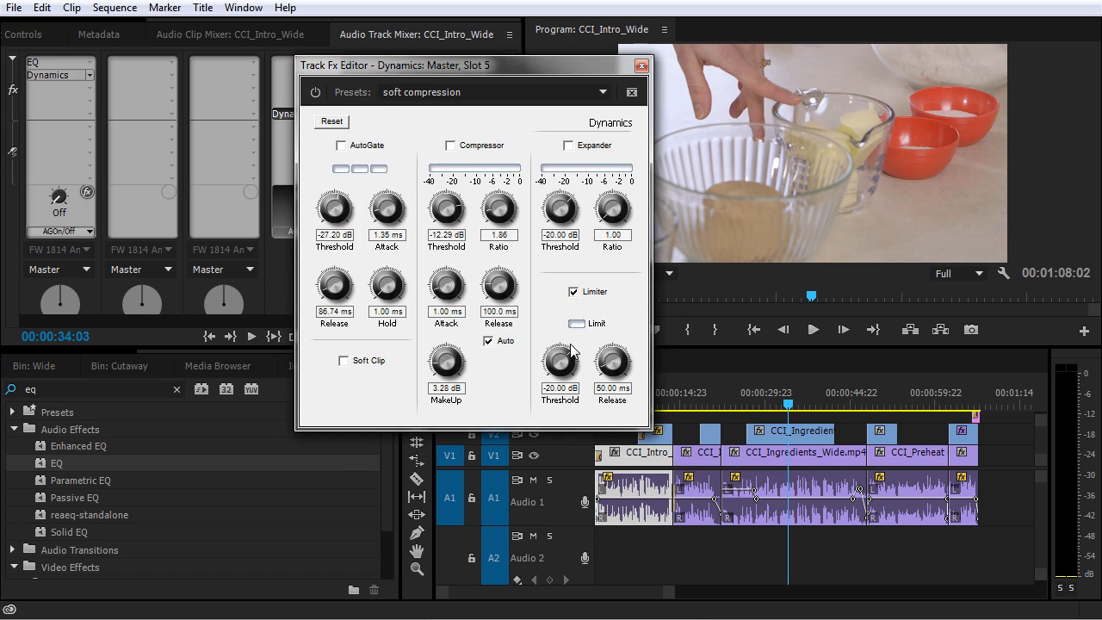
pyautogui.moveTo(554, 366); pyautogui.dragTo(559, 321)
pyautogui.click(552, 388)
pyautogui.press('BackSpace')
pyautogui.press('Return')
# Check the Audio 1 output routing in the mixer and clear the clipping indicators of the Master and Audio 1 meters.
pyautogui.moveTo(484, 64); pyautogui.dragTo(613, 38)
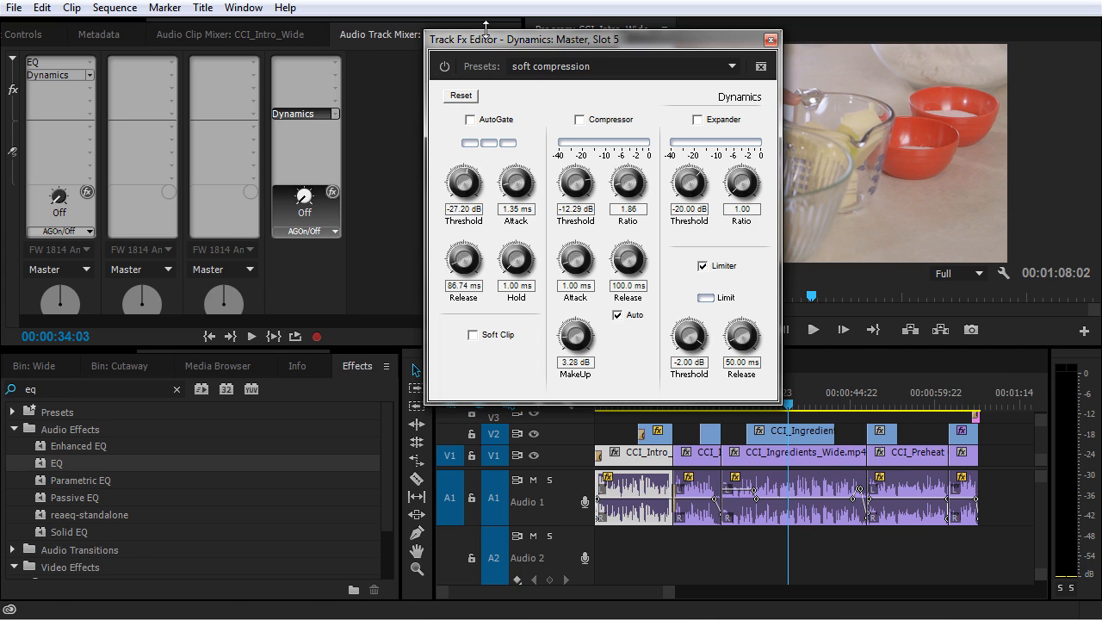
pyautogui.moveTo(505, 44); pyautogui.dragTo(638, 49)
pyautogui.scroll(-5, 514, 265)
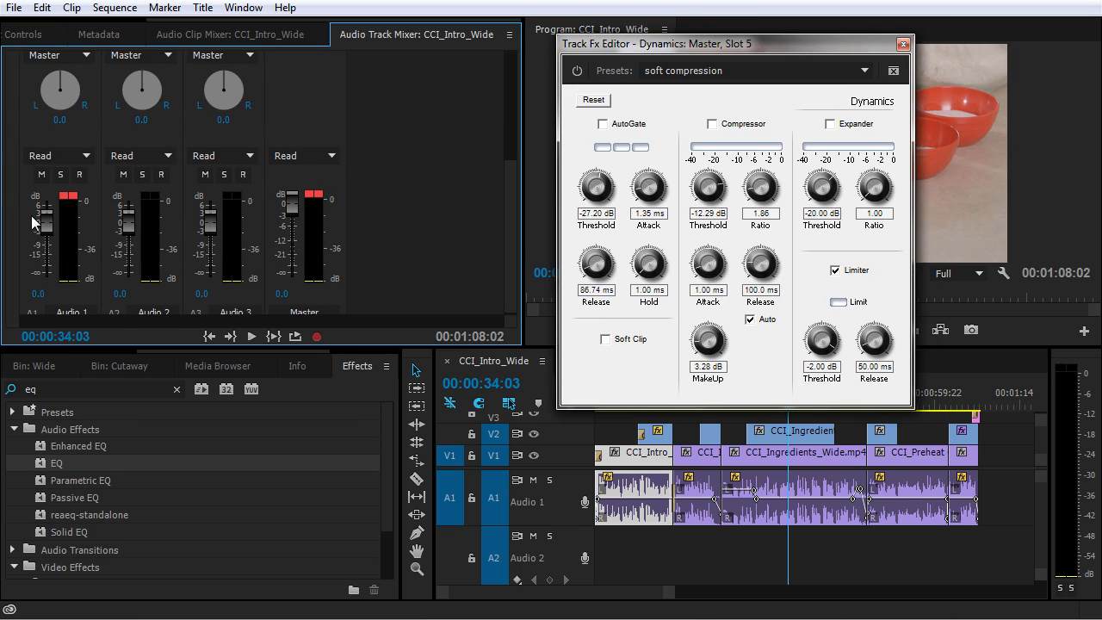
pyautogui.scroll(2, 506, 198)
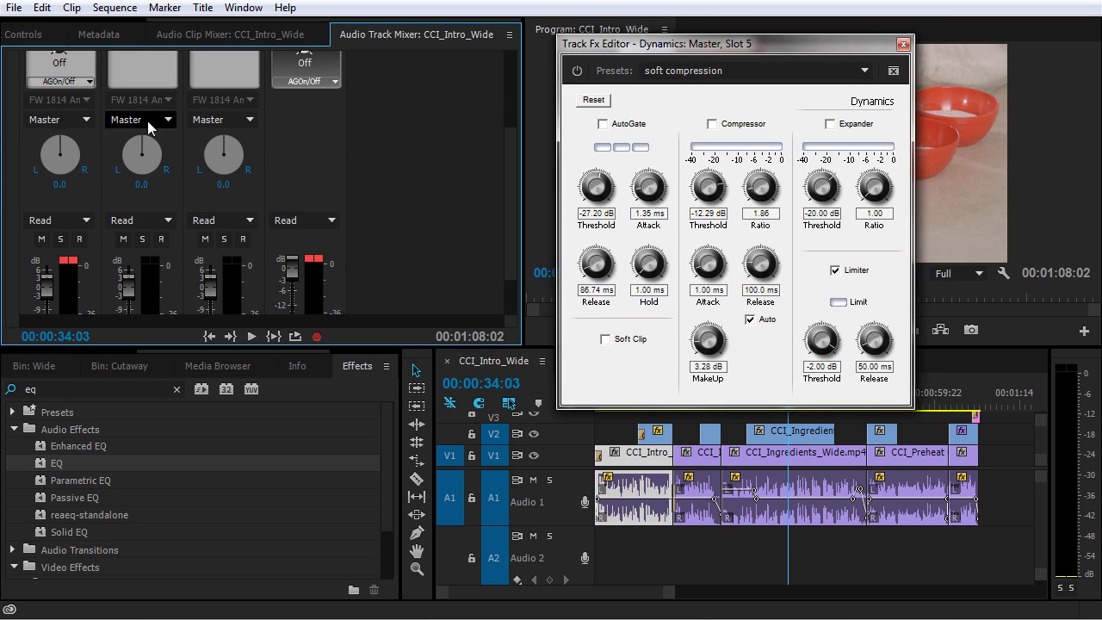
pyautogui.click(57, 119)
pyautogui.click(354, 117)
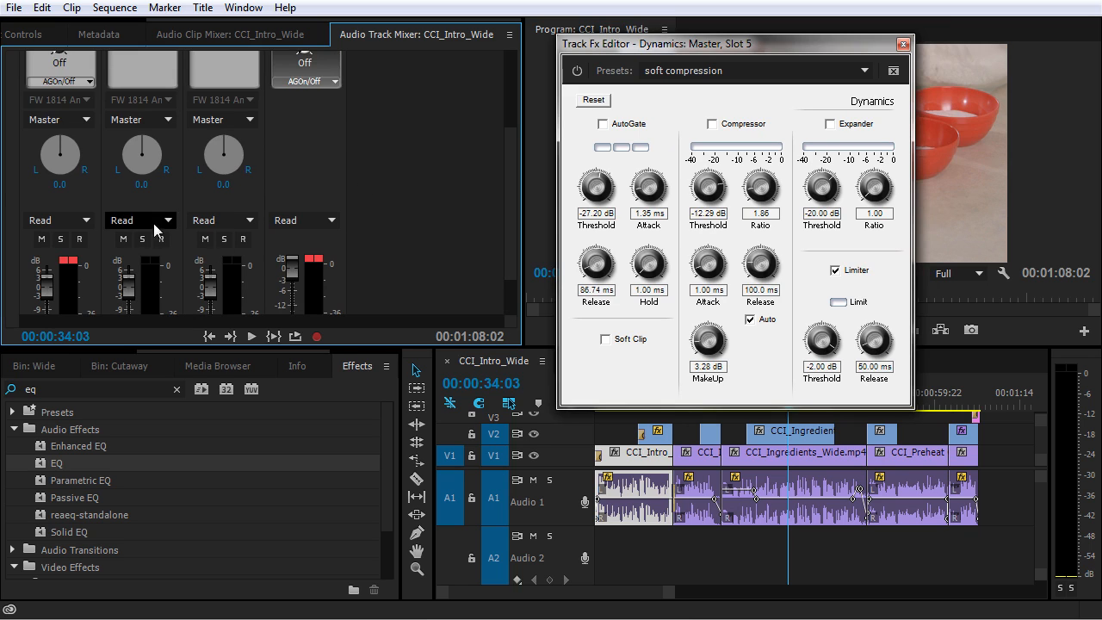
pyautogui.click(314, 259)
pyautogui.click(68, 259)
pyautogui.scroll(3, 518, 234)
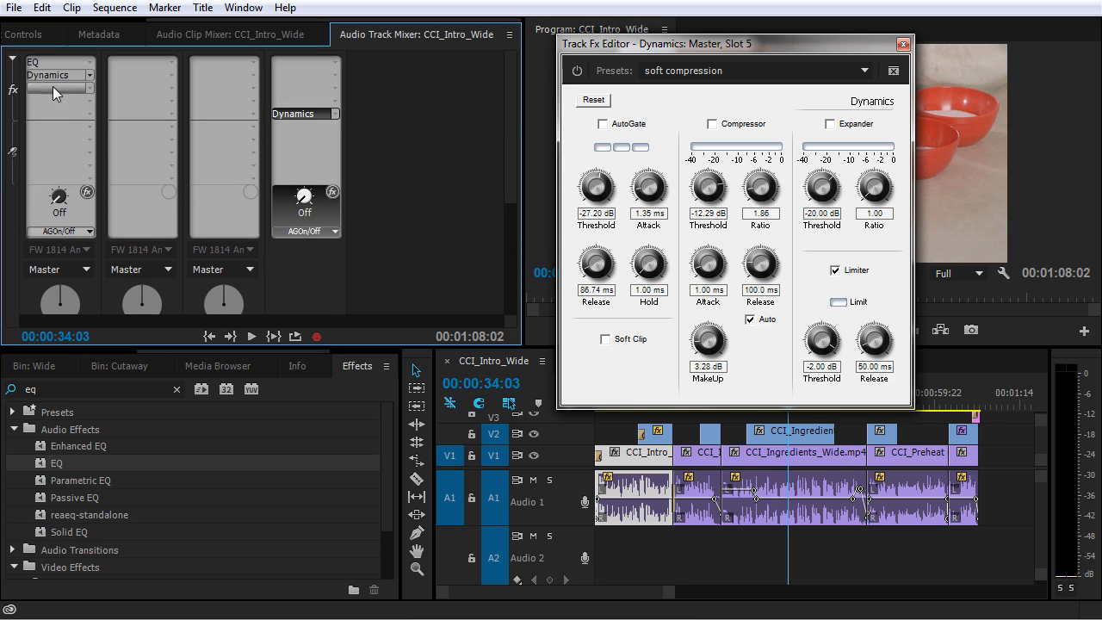
# Reopen the Audio 1 Dynamics editor and raise the compressor's MakeUp gain to 24.00 dB.
pyautogui.doubleClick(53, 75)
pyautogui.moveTo(686, 51); pyautogui.dragTo(284, 95)
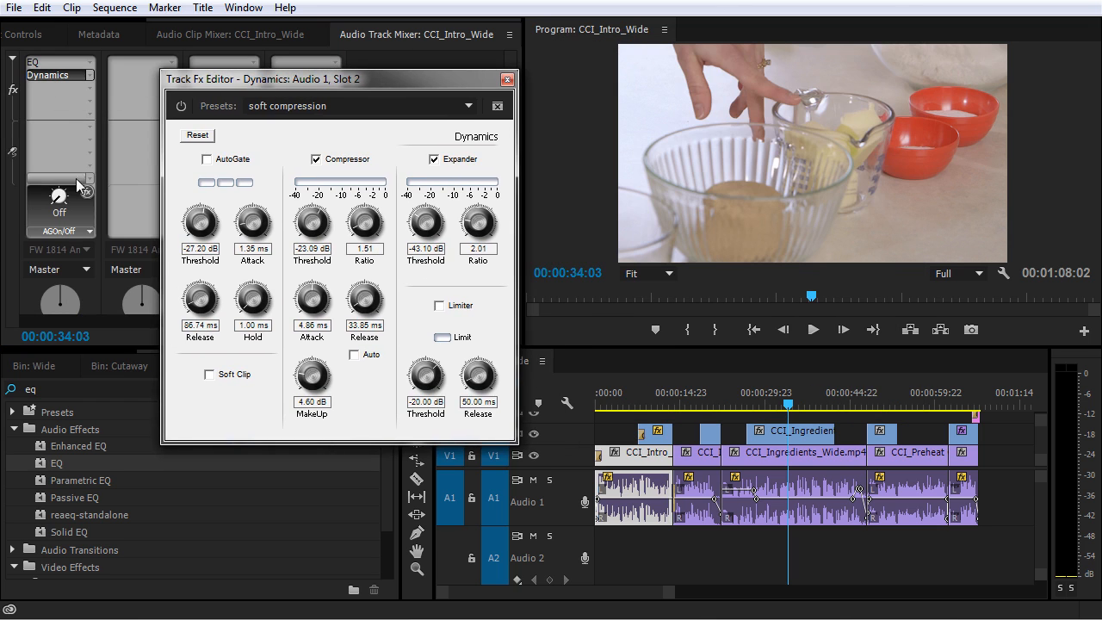
pyautogui.moveTo(303, 381); pyautogui.dragTo(330, 322)
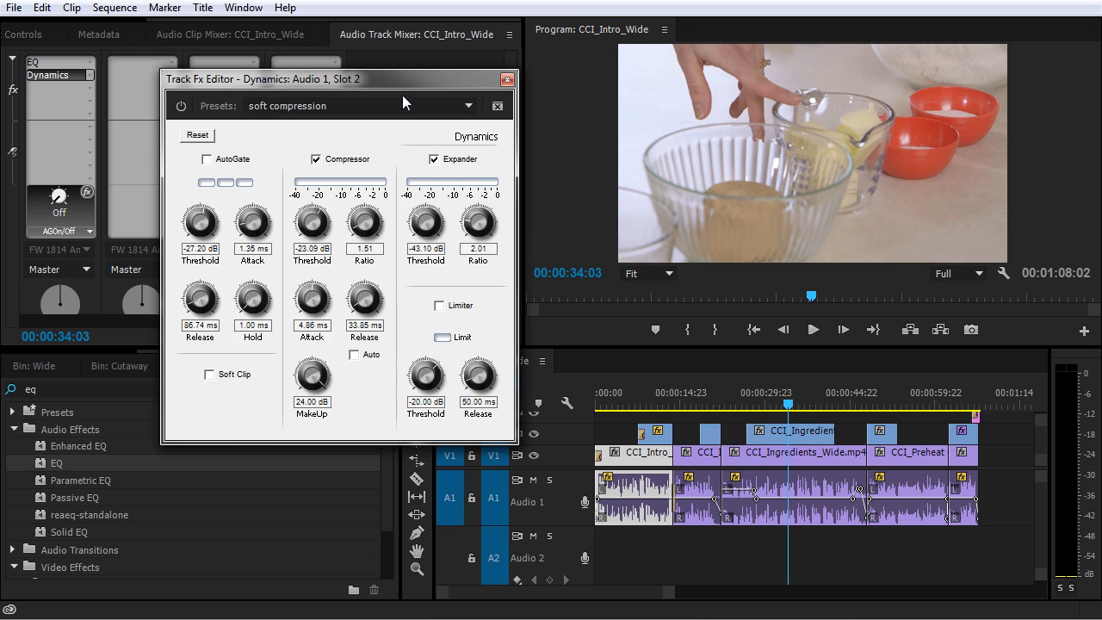
# Open the Master Dynamics editor and play the sequence to watch the limiter act on the boosted Audio 1 signal.
pyautogui.moveTo(385, 79); pyautogui.dragTo(313, 208)
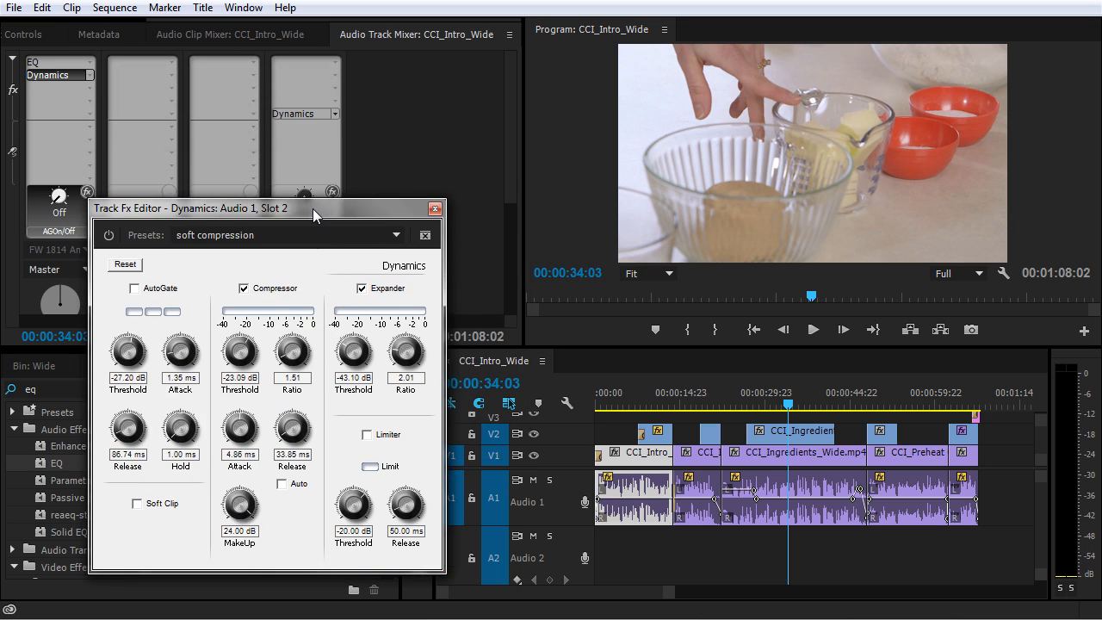
pyautogui.click(304, 121)
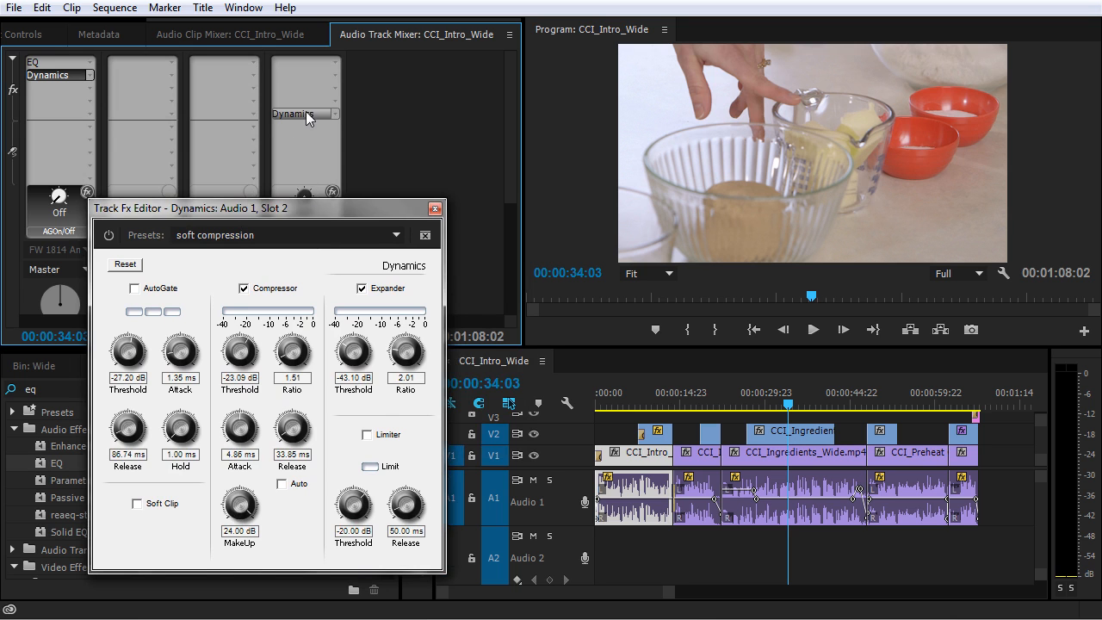
pyautogui.doubleClick(293, 115)
pyautogui.moveTo(193, 217); pyautogui.dragTo(187, 146)
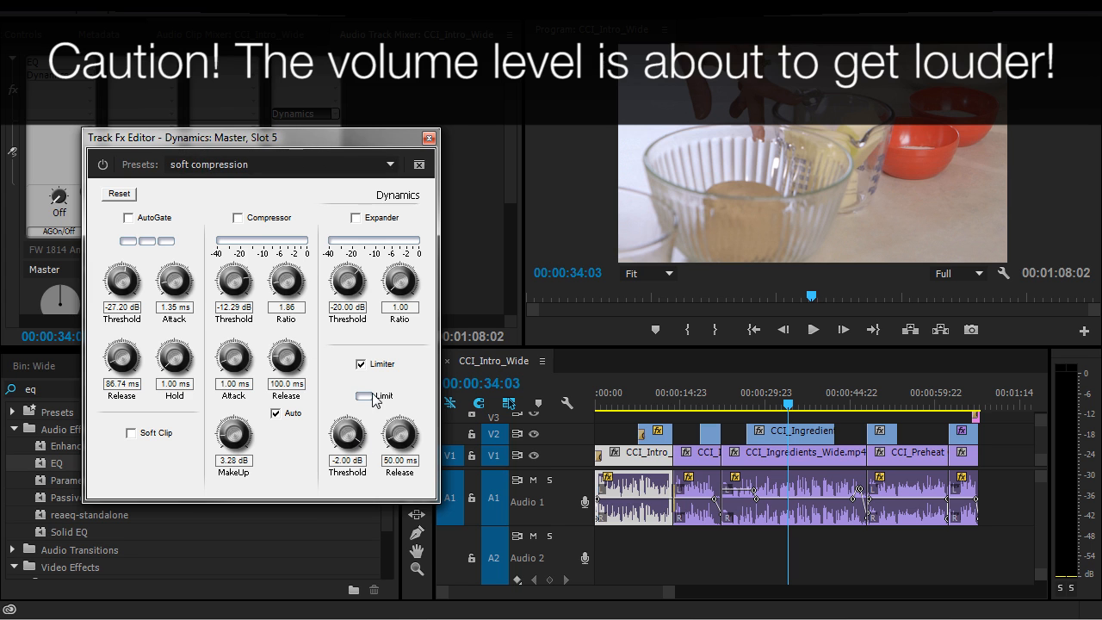
pyautogui.press('space')
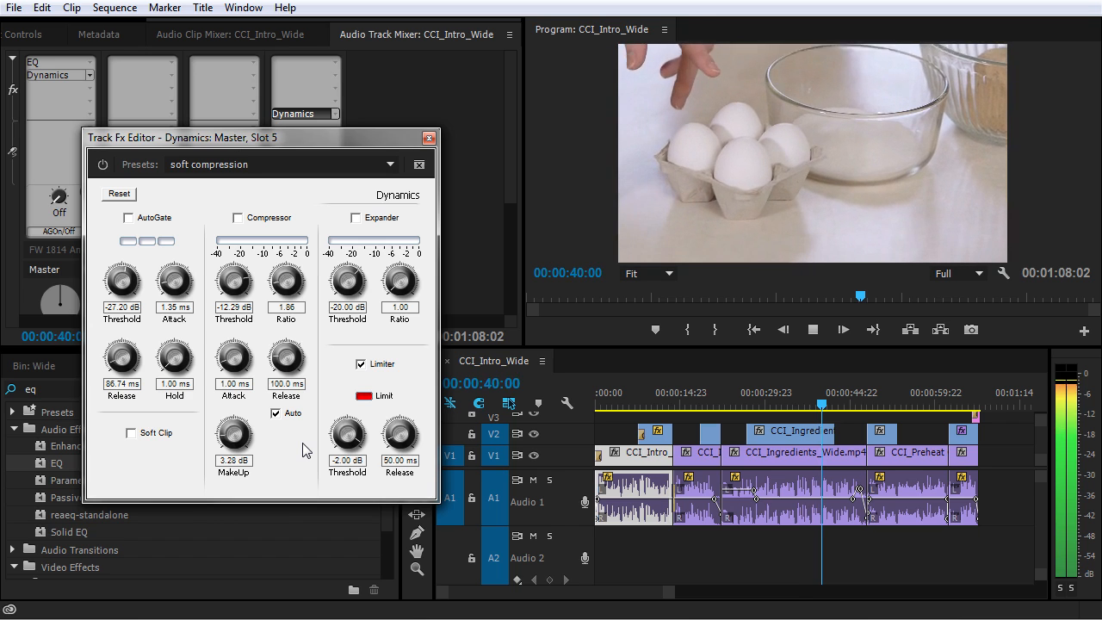
pyautogui.press('space')
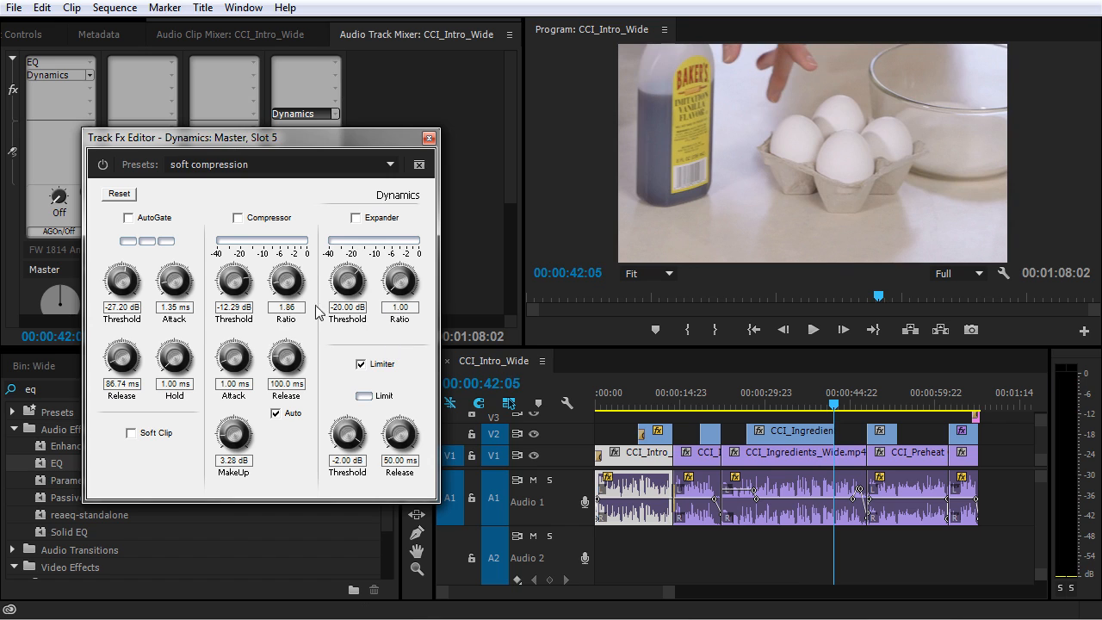
# Examine the Audio 1 and Master channel meters alongside the Master limiter settings.
pyautogui.moveTo(219, 142); pyautogui.dragTo(324, 143)
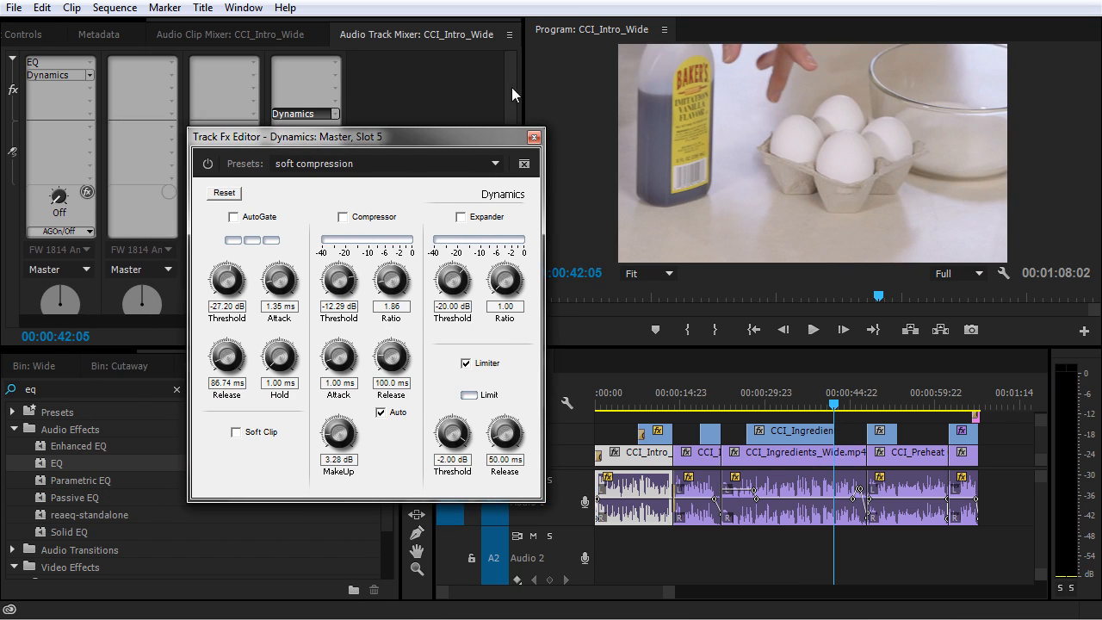
pyautogui.scroll(-5, 510, 87)
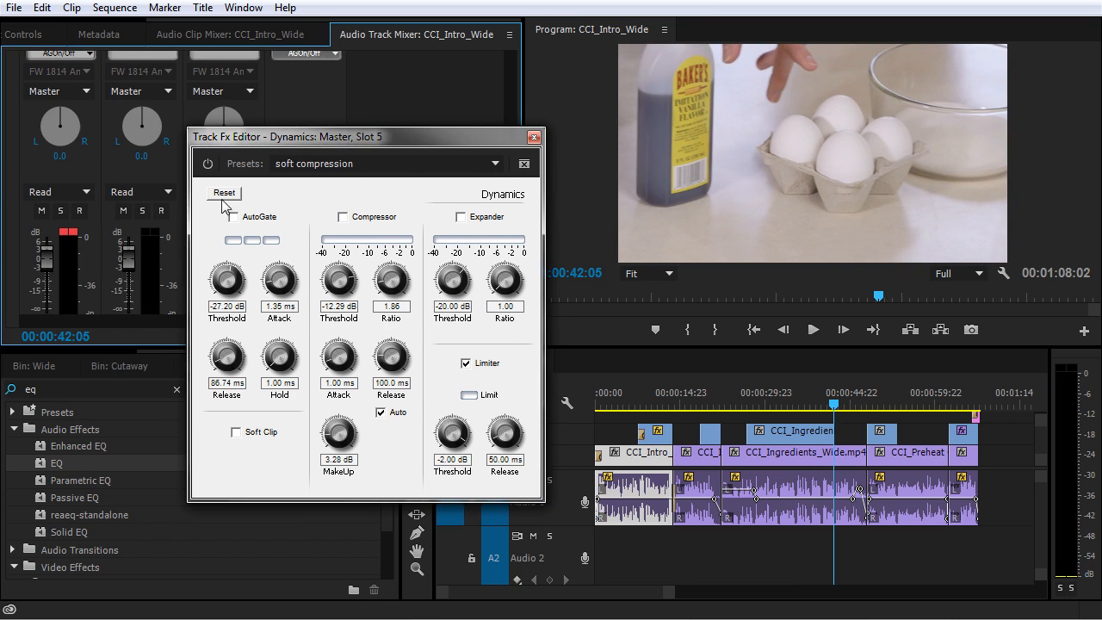
pyautogui.moveTo(383, 138); pyautogui.dragTo(281, 145)
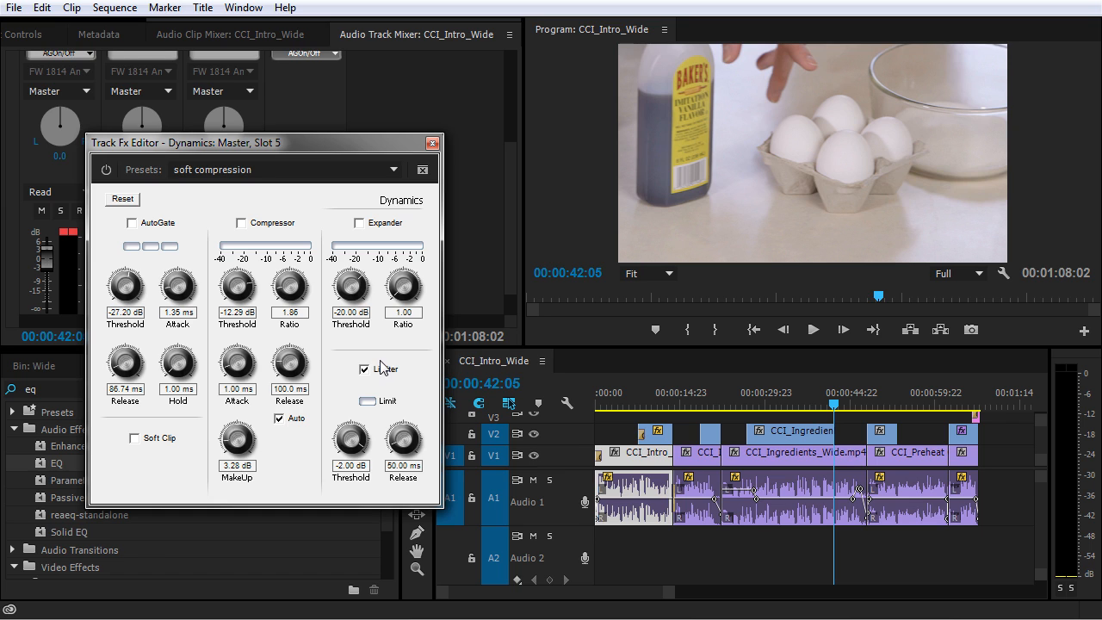
# Close the Master Dynamics editor and lower the compressor's MakeUp gain in the Audio 1 Dynamics effect to 5.64 dB.
pyautogui.click(432, 143)
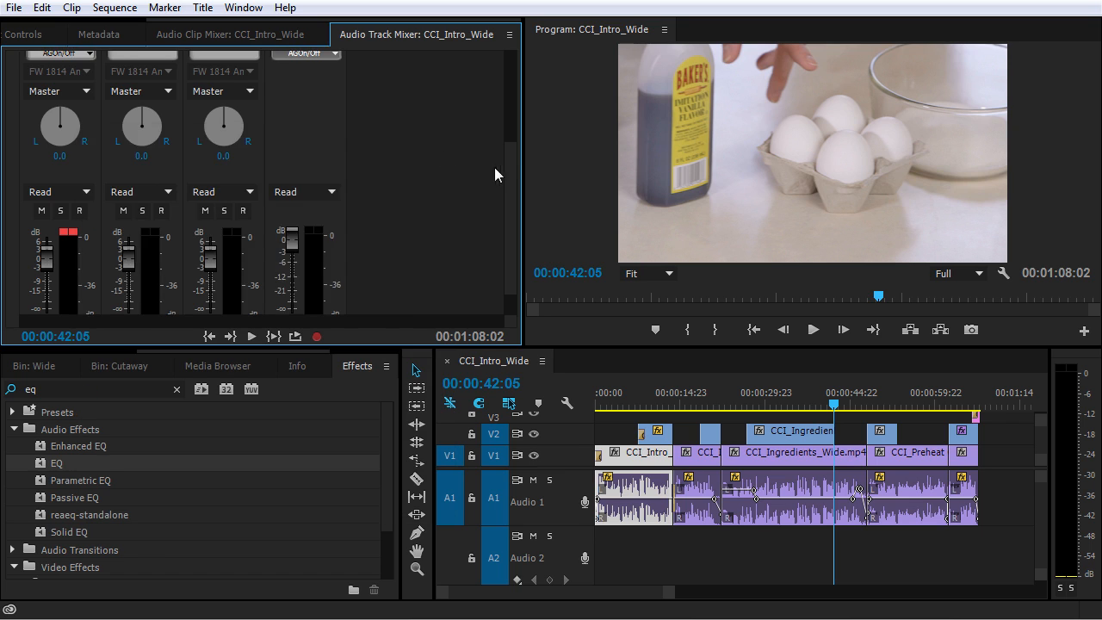
pyautogui.scroll(3, 494, 167)
pyautogui.scroll(1, 508, 96)
pyautogui.doubleClick(47, 67)
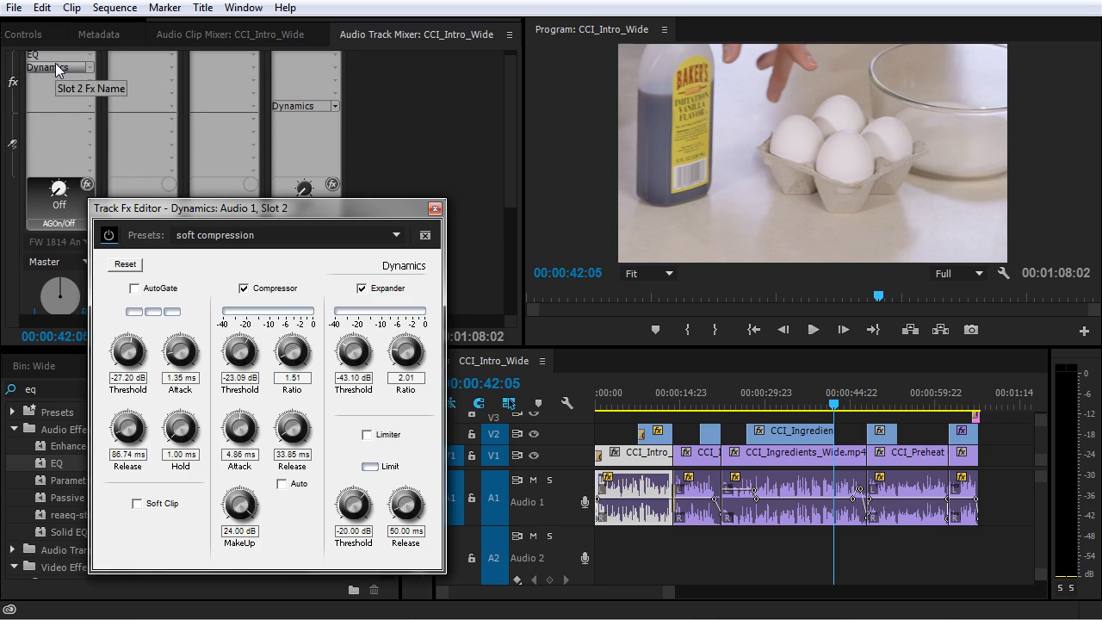
pyautogui.moveTo(255, 514); pyautogui.dragTo(255, 551)
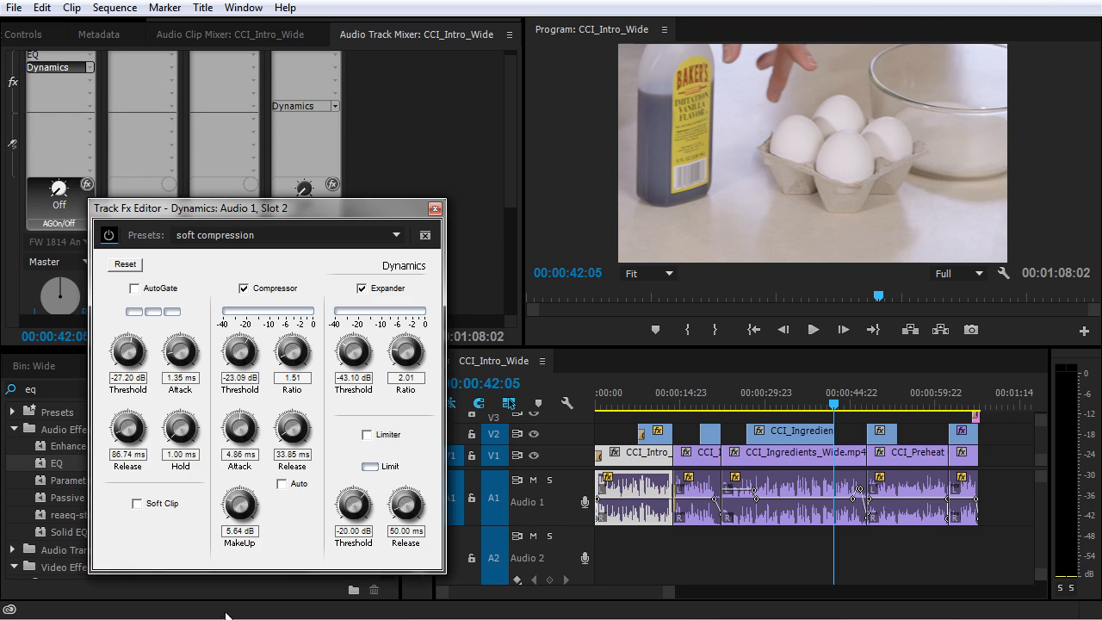
# Play from about 00:00:24 and fine-tune the Audio 1 compressor to 6.60 dB MakeUp and a -24.29 dB threshold.
pyautogui.click(731, 404)
pyautogui.press('space')
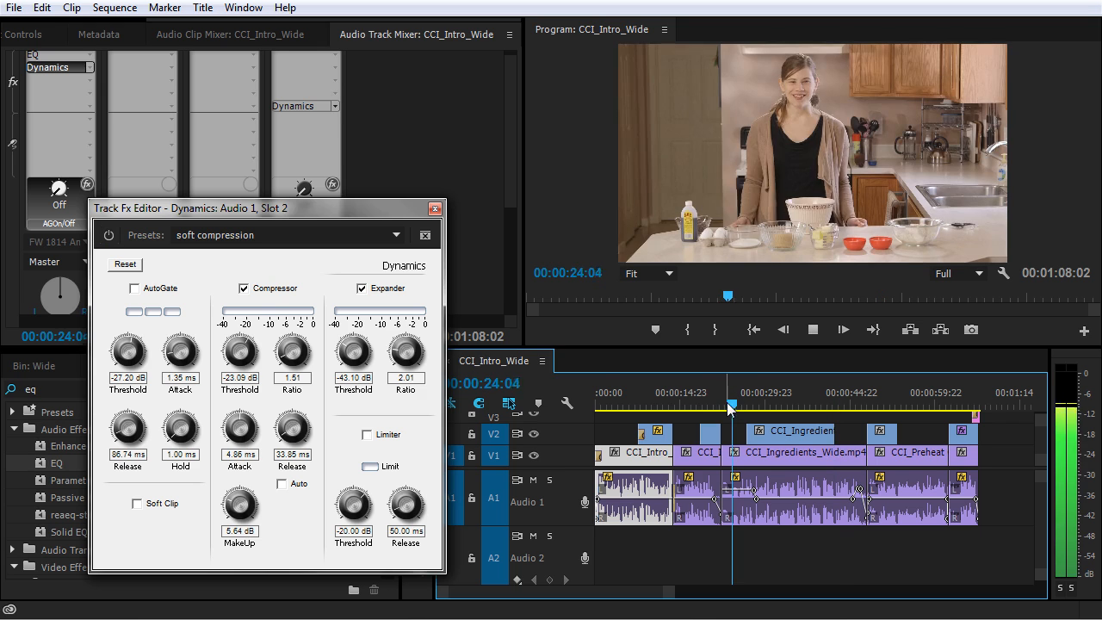
pyautogui.moveTo(338, 210); pyautogui.dragTo(515, 198)
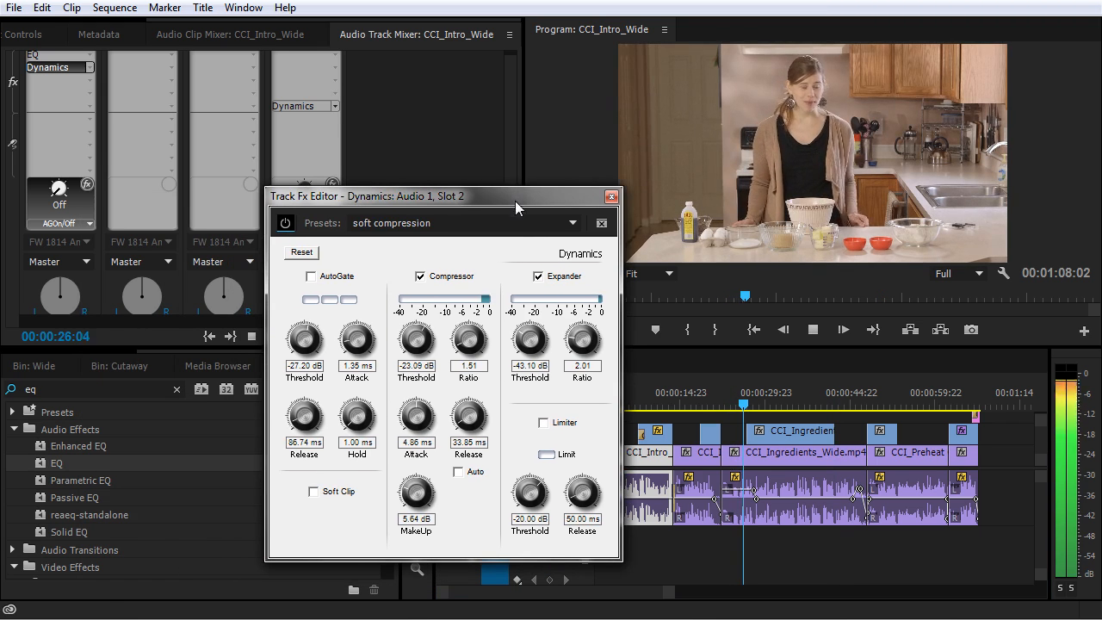
pyautogui.moveTo(416, 501); pyautogui.dragTo(417, 501)
pyautogui.moveTo(419, 338); pyautogui.dragTo(419, 342)
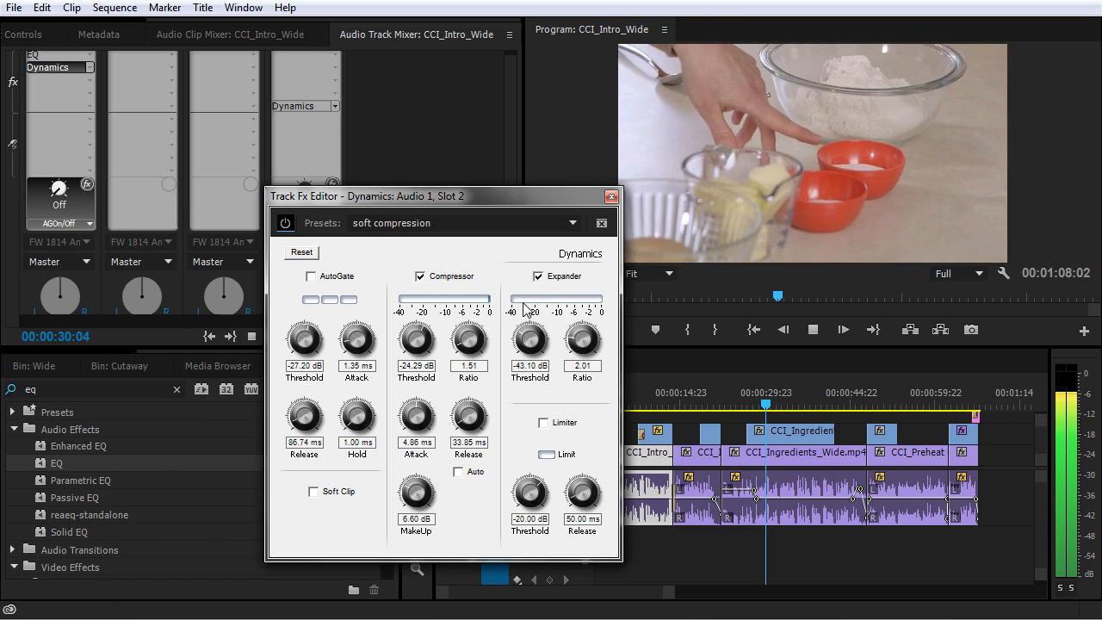
# Close the Audio 1 Dynamics editor, check the Audio 1 and Master meter levels during playback, and stop playback.
pyautogui.click(611, 196)
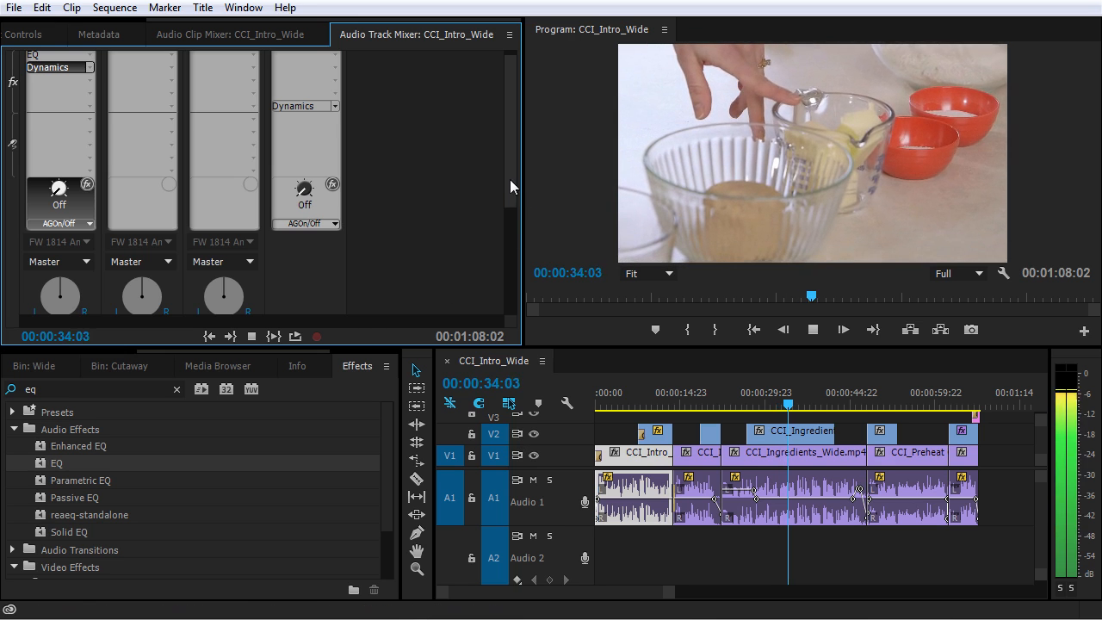
pyautogui.scroll(-5, 510, 269)
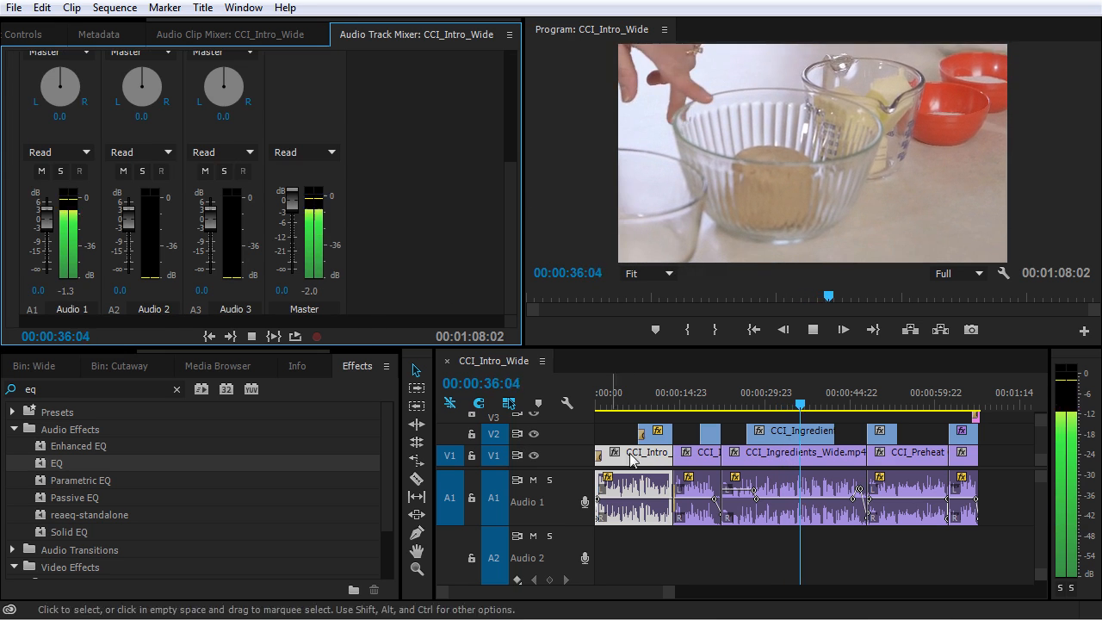
pyautogui.press('space')
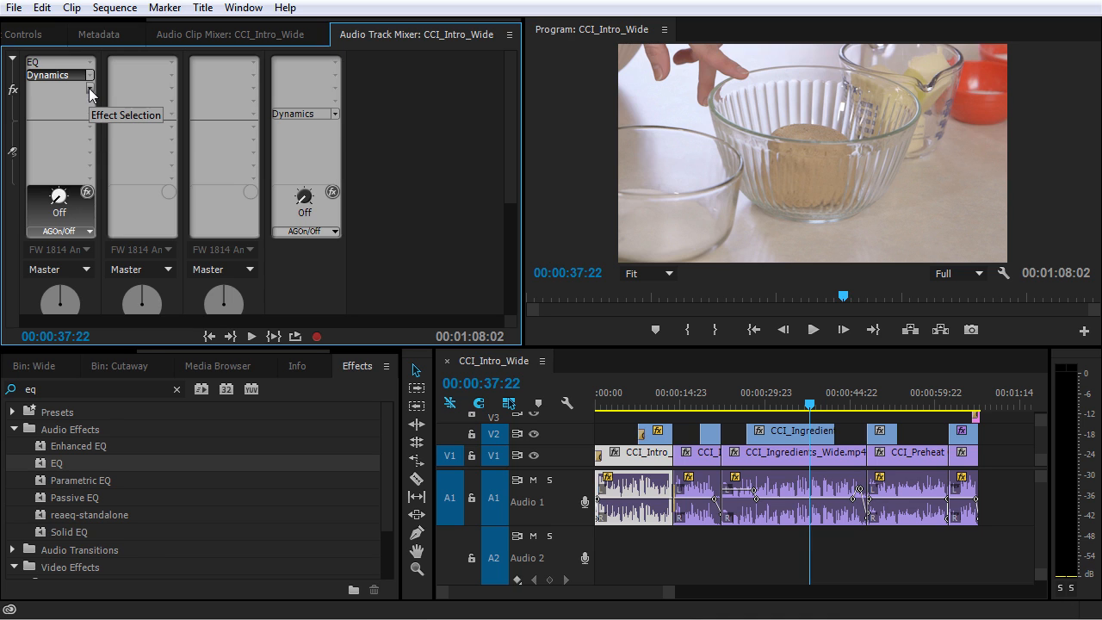
# Add the DeNoiser noise reduction effect to the third effect slot of the Audio 1 track.
pyautogui.click(90, 89)
pyautogui.moveTo(104, 133)
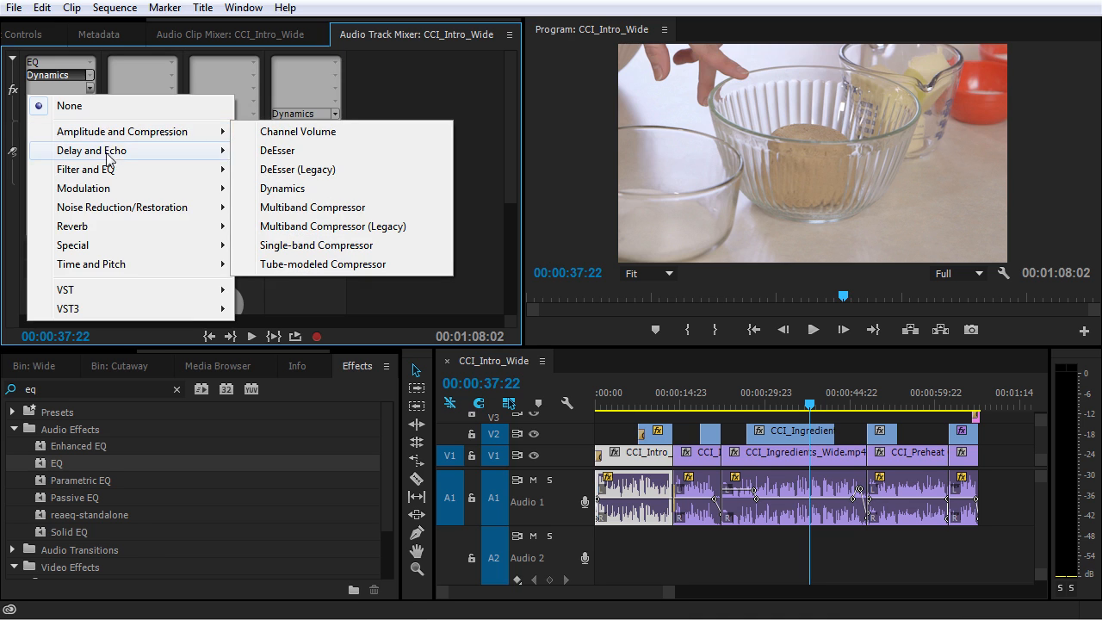
pyautogui.moveTo(150, 177)
pyautogui.moveTo(147, 198)
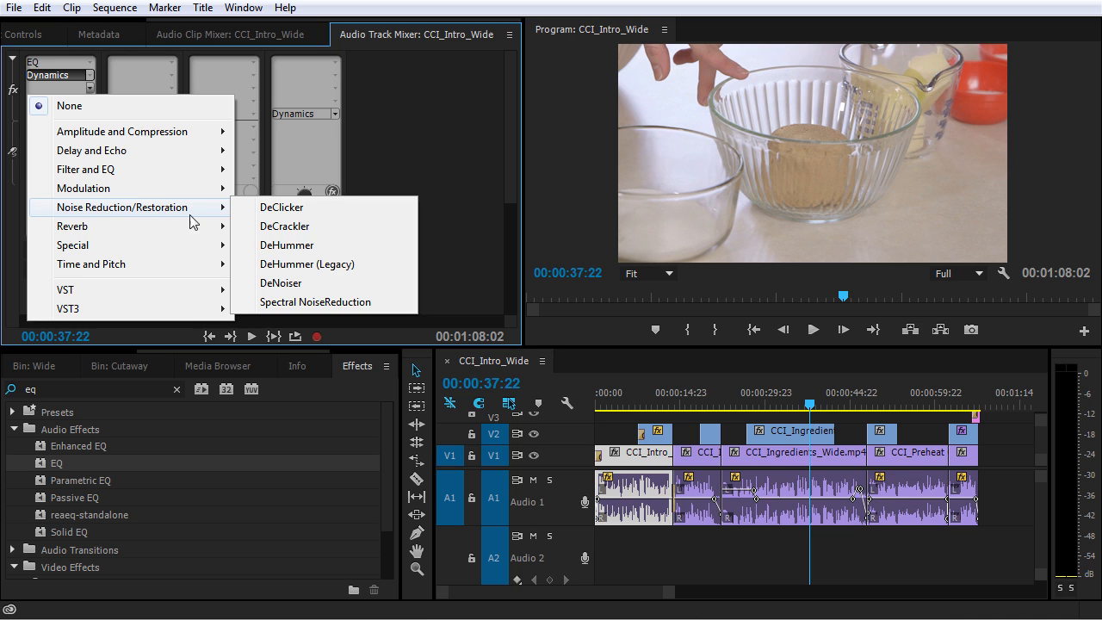
pyautogui.click(284, 290)
# Play the sequence from its start and set the Audio 1 DeNoiser's Reduction to -15.6 dB, then close its editor.
pyautogui.moveTo(652, 403); pyautogui.dragTo(587, 393)
pyautogui.click(60, 88)
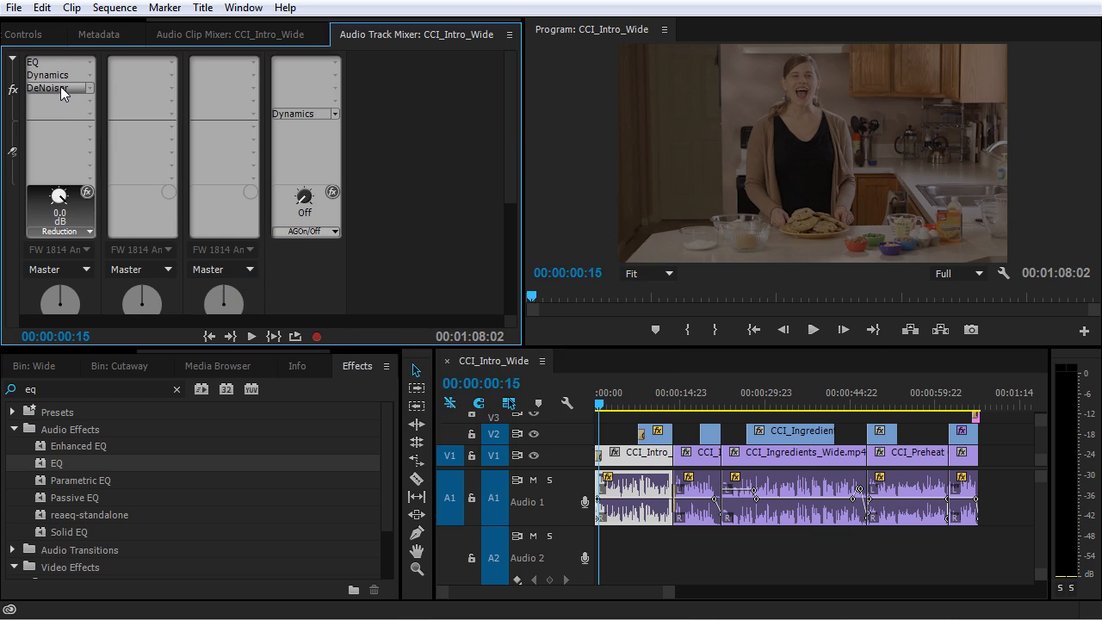
pyautogui.doubleClick(61, 87)
pyautogui.moveTo(584, 155); pyautogui.dragTo(352, 144)
pyautogui.press('space')
pyautogui.moveTo(327, 372); pyautogui.dragTo(289, 463)
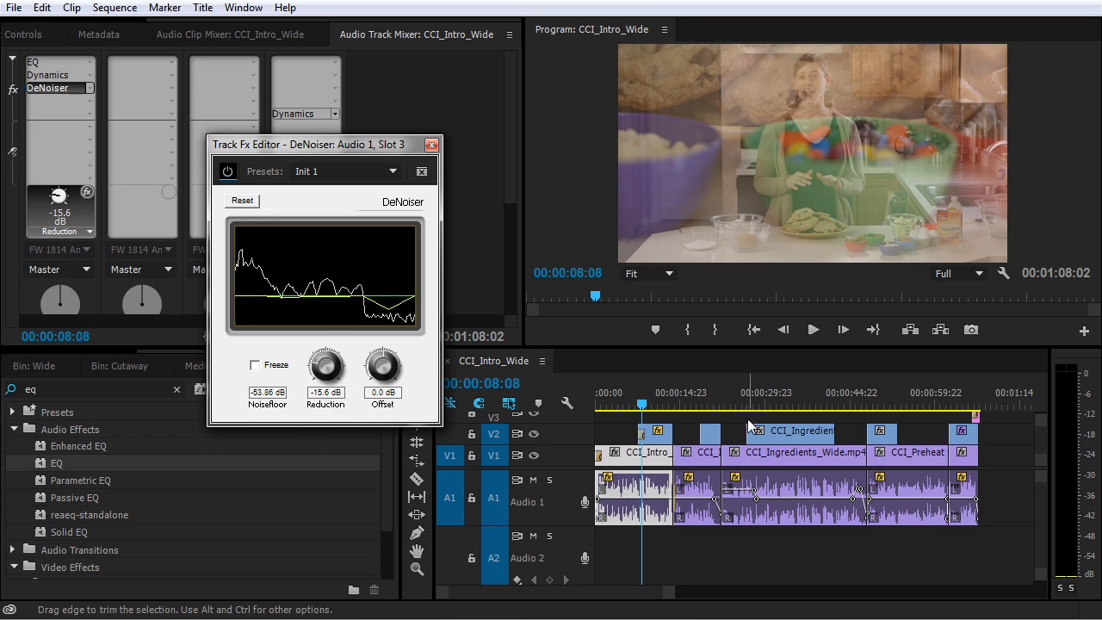
pyautogui.click(435, 148)
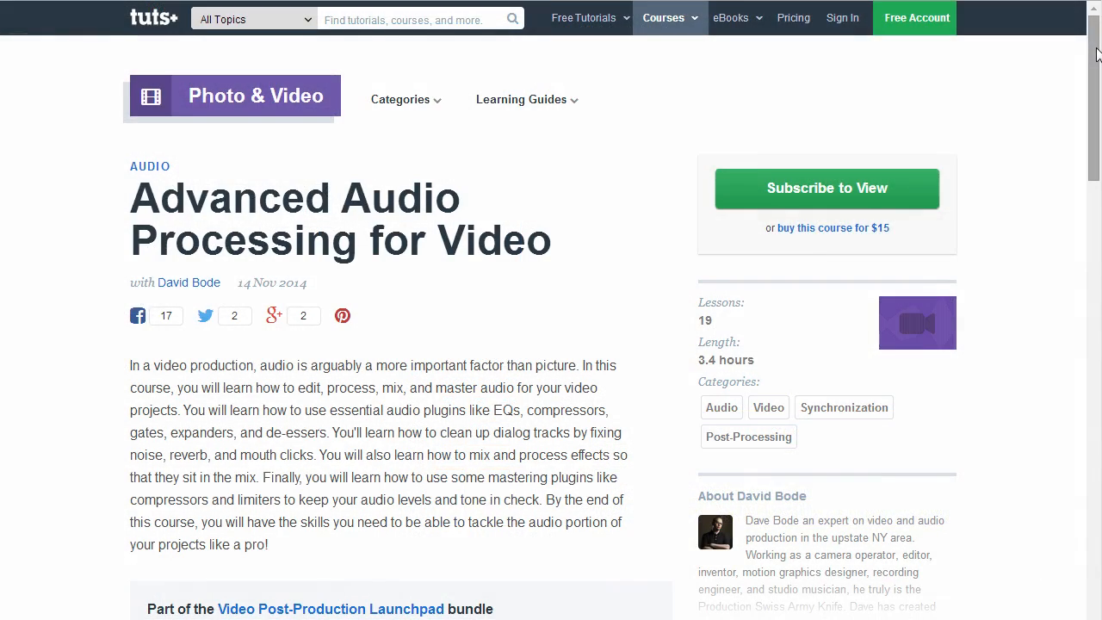
pyautogui.moveTo(1096, 54); pyautogui.dragTo(1092, 108)
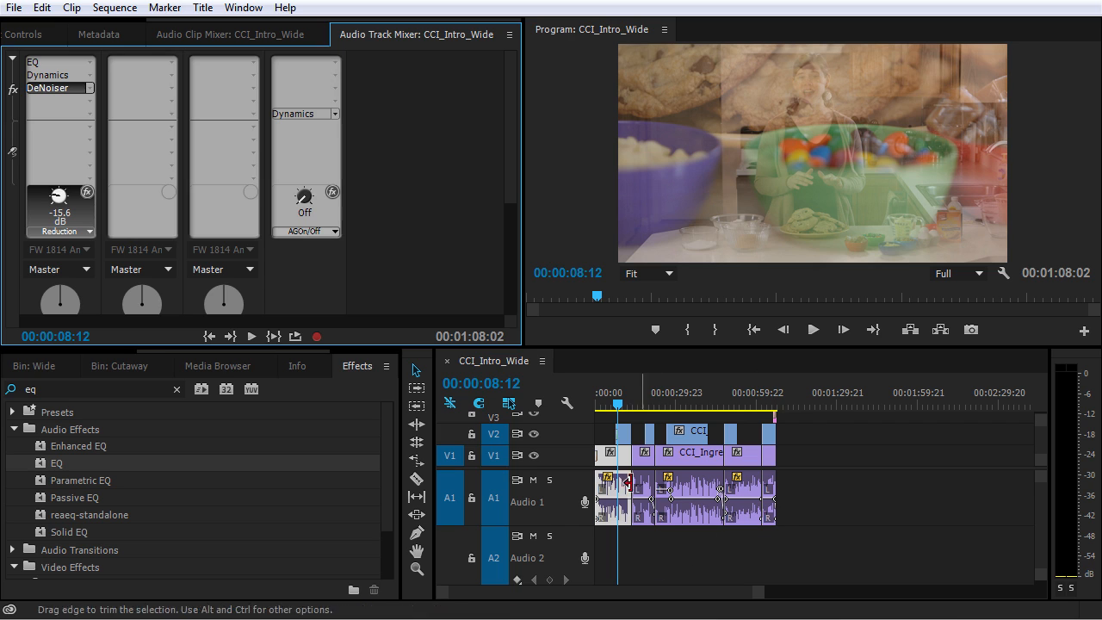
# Save the project.
pyautogui.hotkey('ctrl', 's')
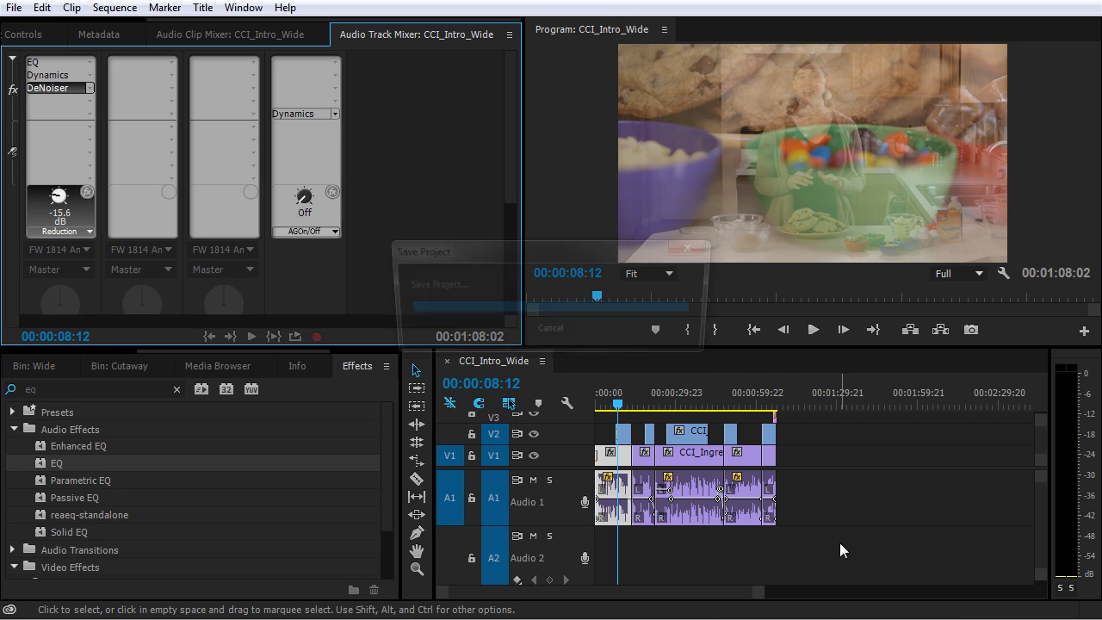